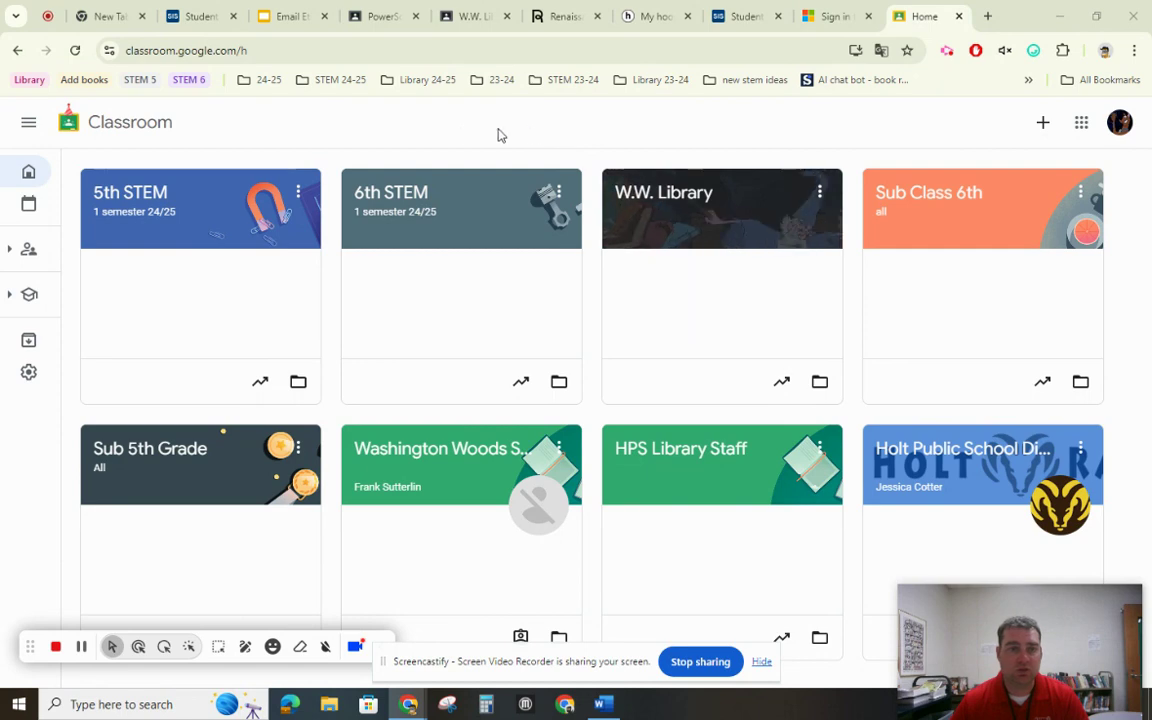
# - Look through the New Tab and PowerSchool tabs, ending on the W.W. Library Classroom stream
pyautogui.click(105, 16)
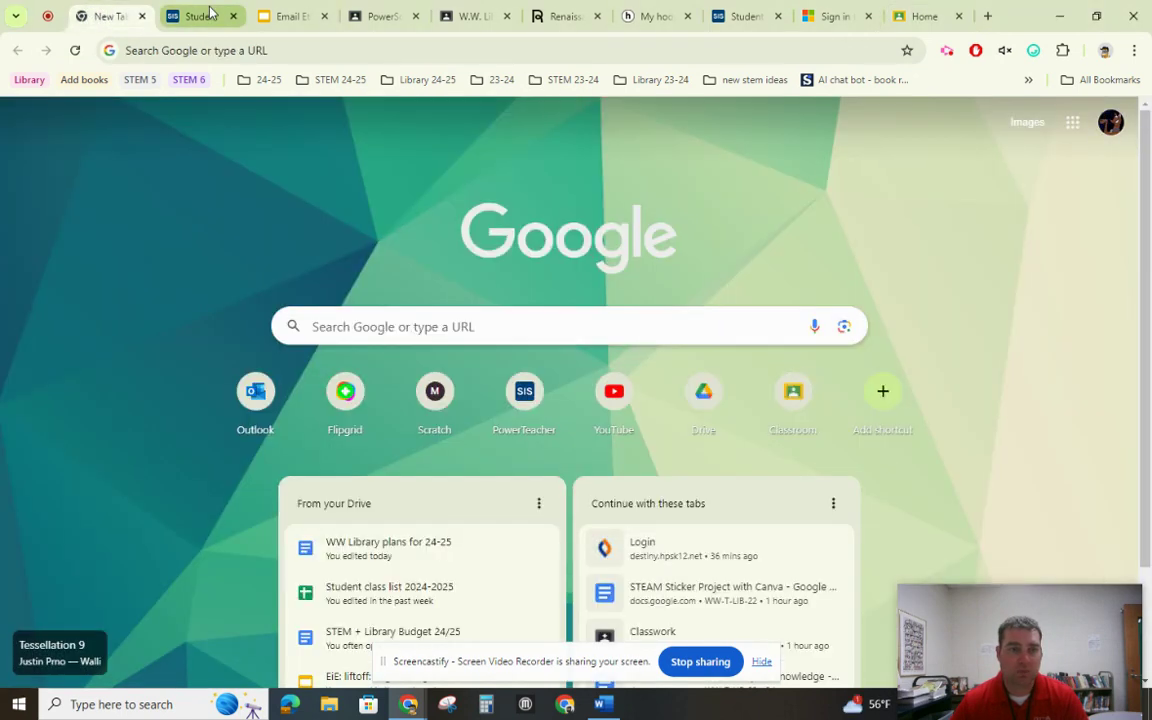
pyautogui.click(388, 14)
pyautogui.click(472, 18)
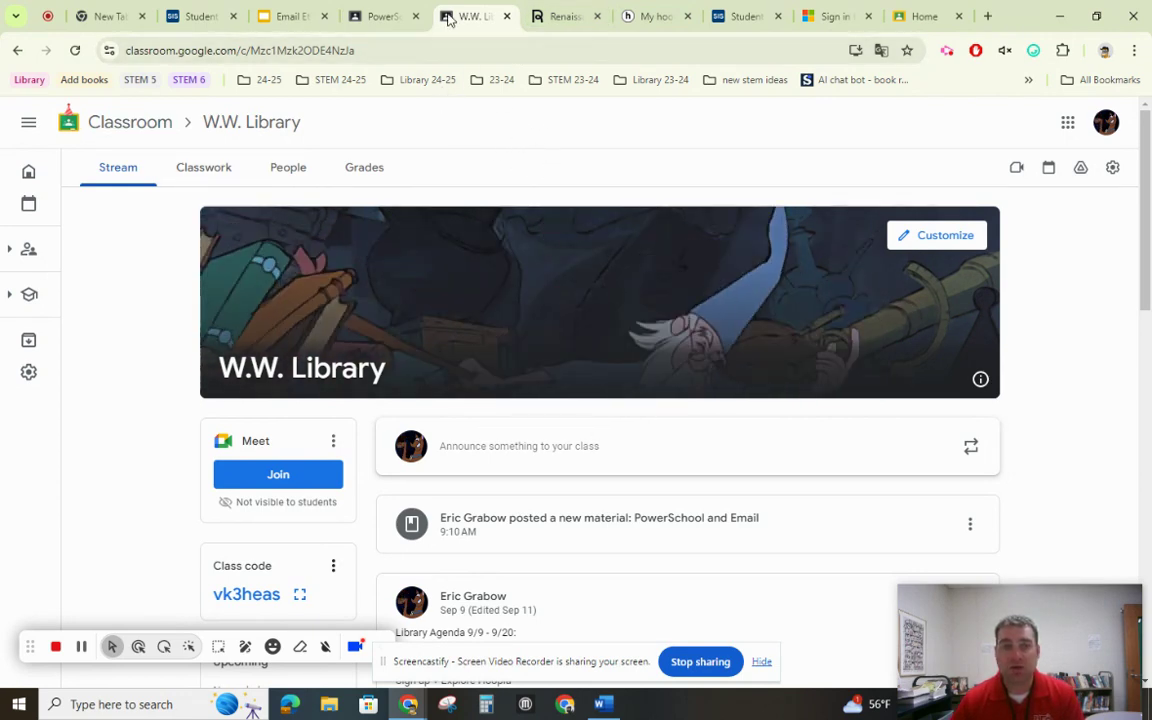
# - Check the Renaissance and hoopla tabs, then return to W.W. Library and open its tab menu
pyautogui.click(565, 17)
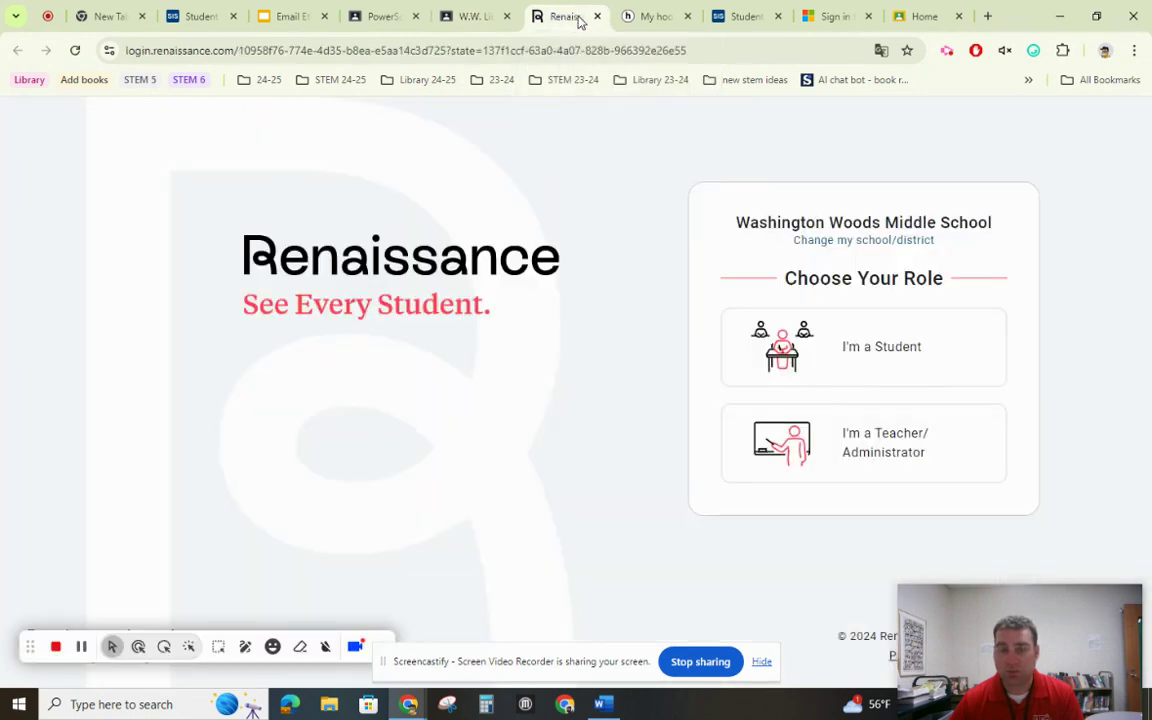
pyautogui.click(645, 17)
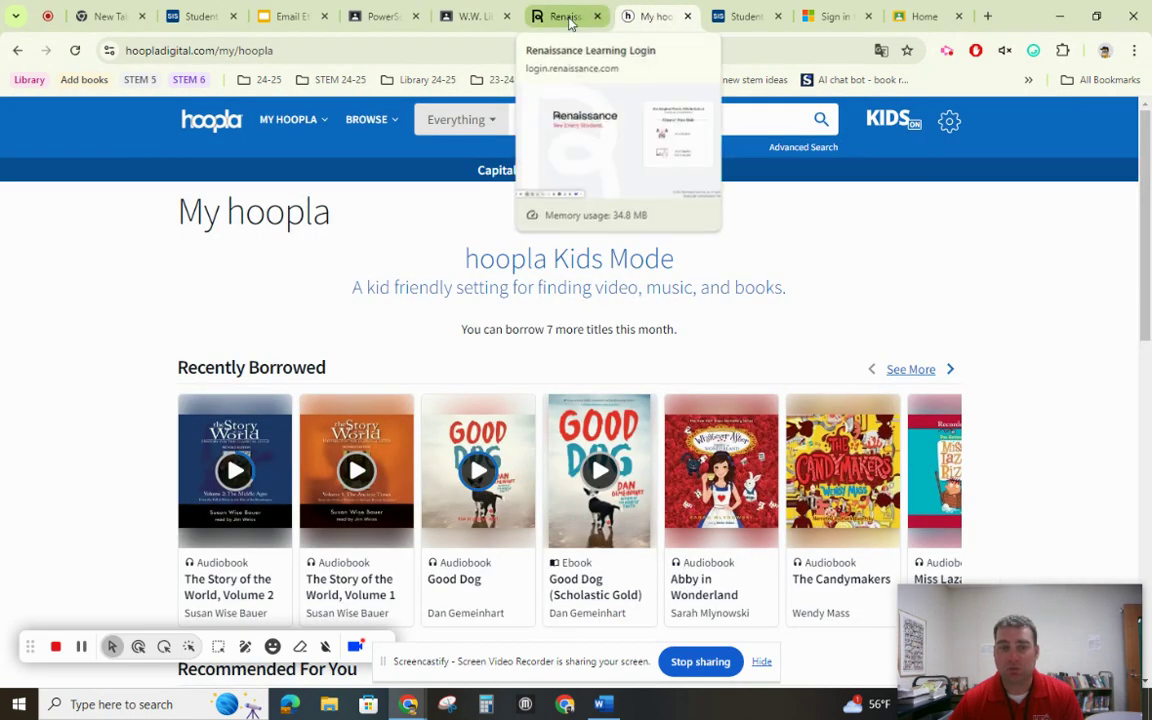
pyautogui.click(479, 17)
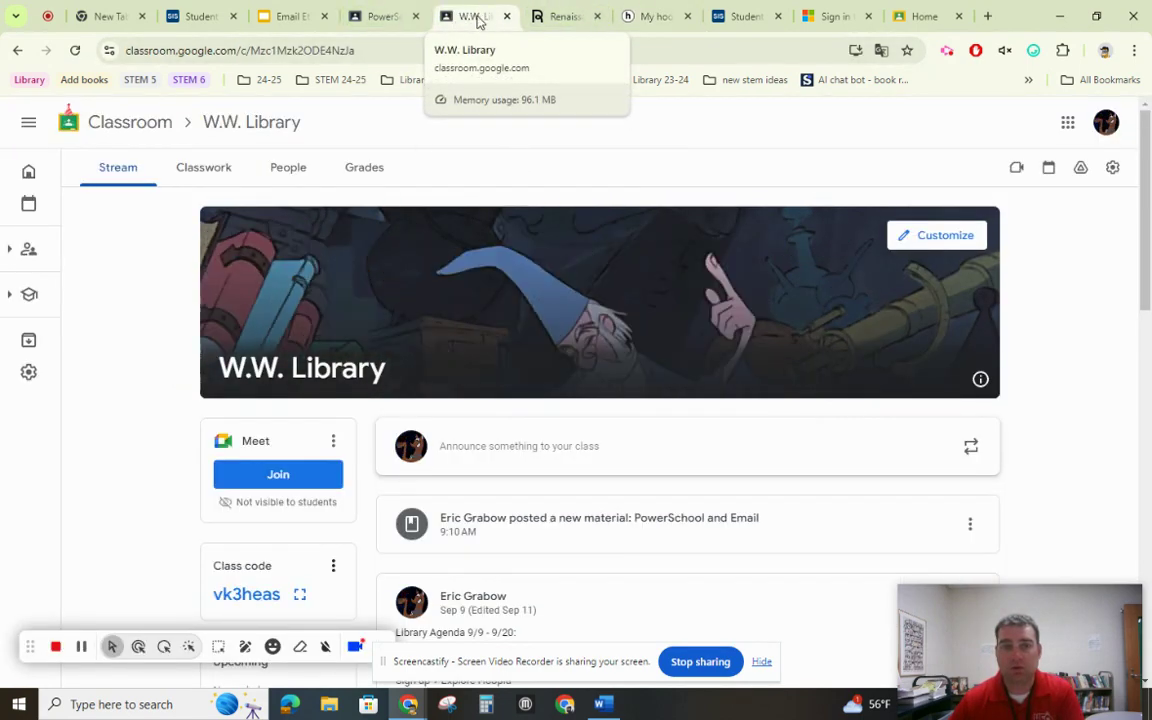
pyautogui.rightClick(479, 18)
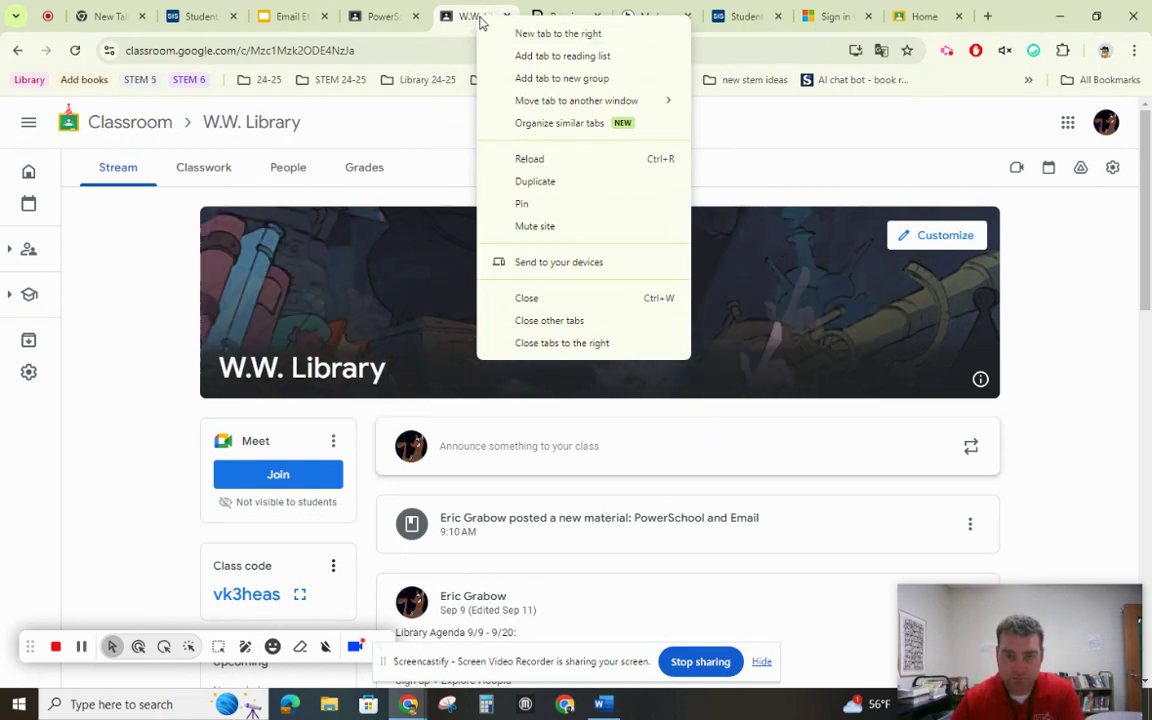
# - Put the W.W. Library tab into a new saved green tab group named 'Reading'
pyautogui.click(527, 80)
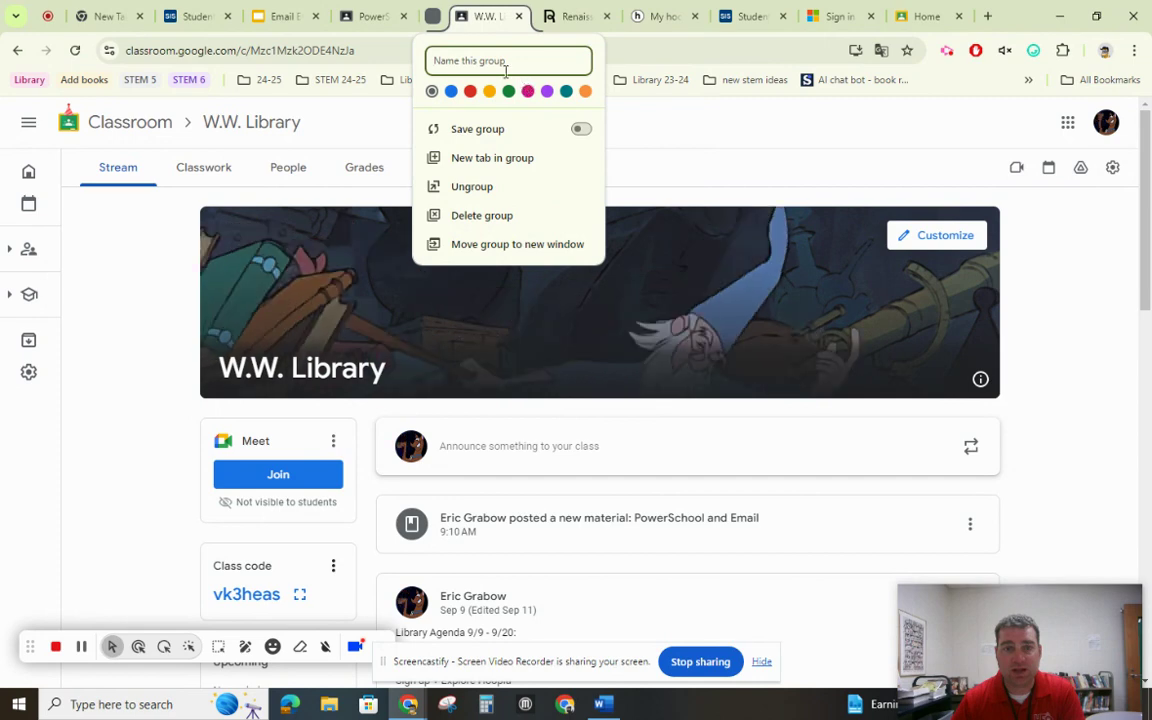
pyautogui.write('Reading')
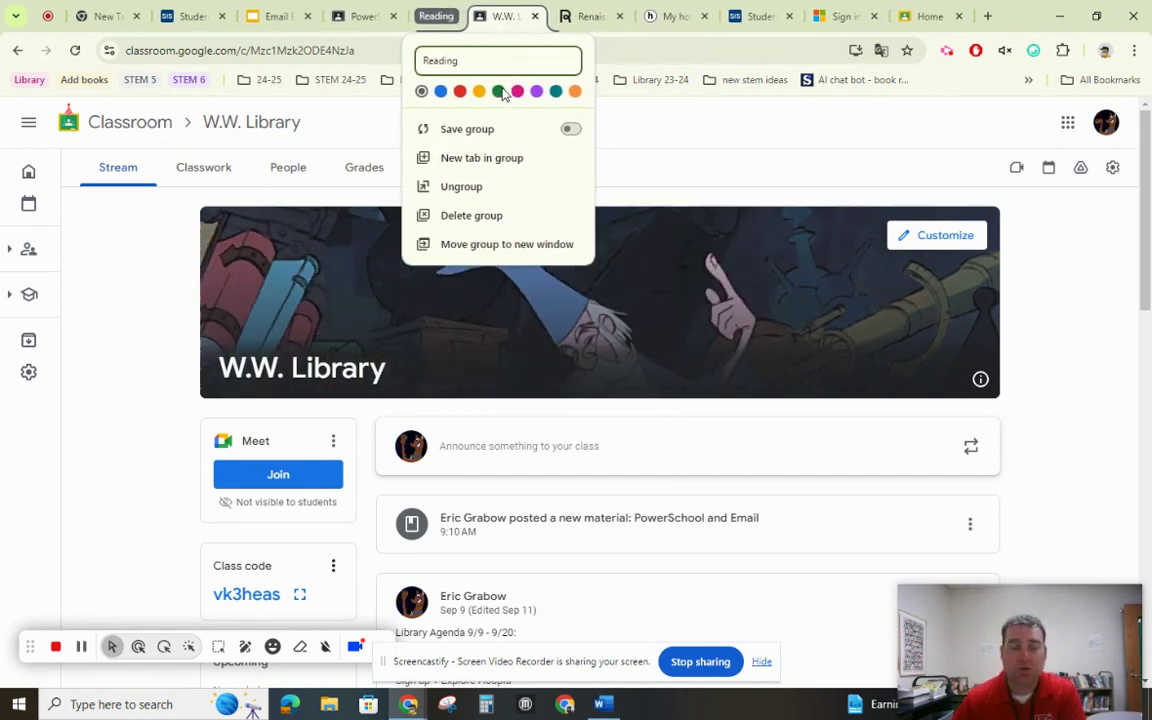
pyautogui.click(498, 91)
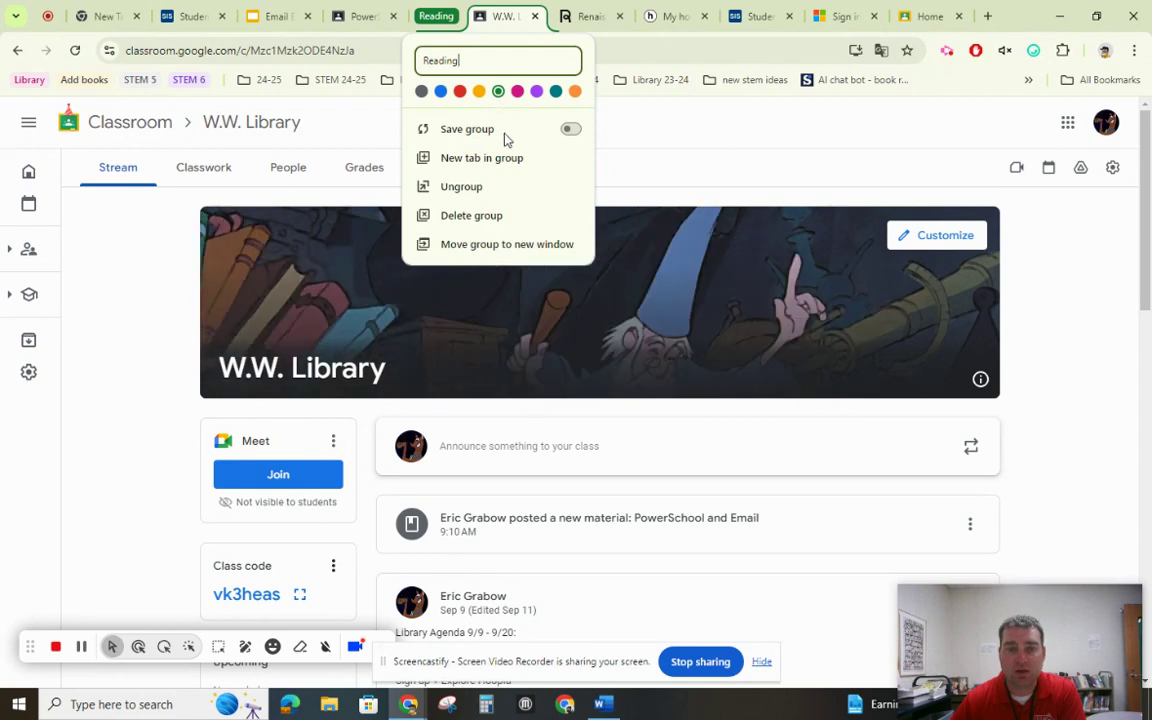
pyautogui.click(571, 131)
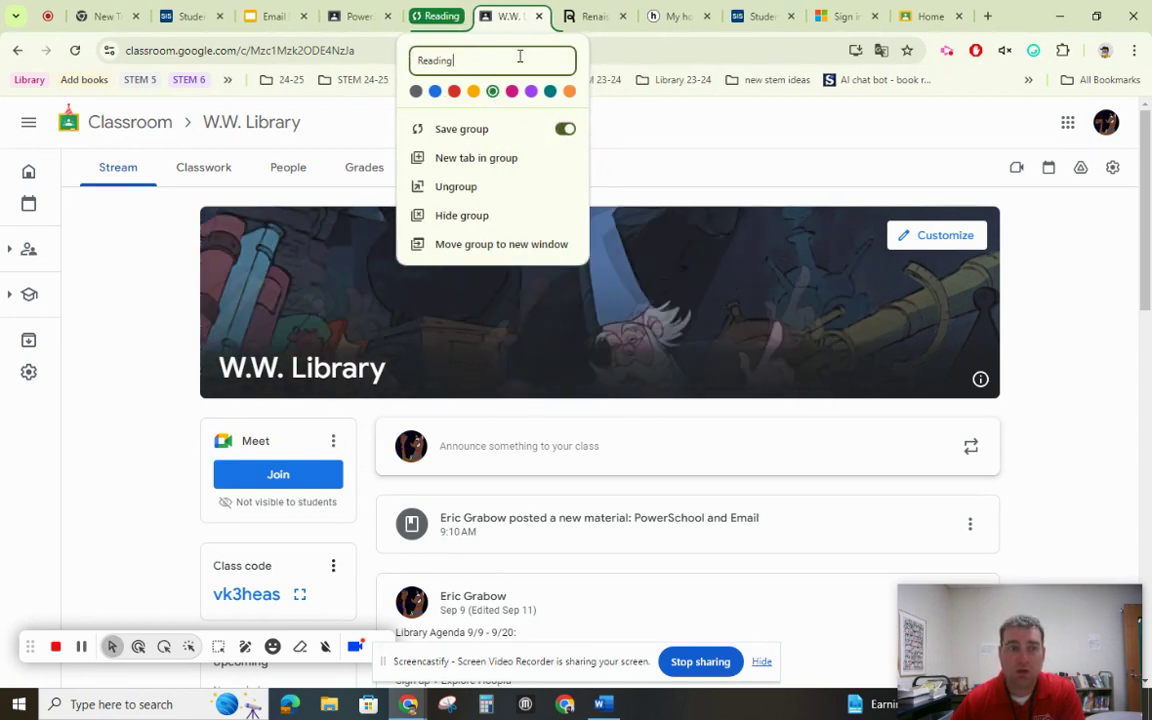
pyautogui.click(590, 17)
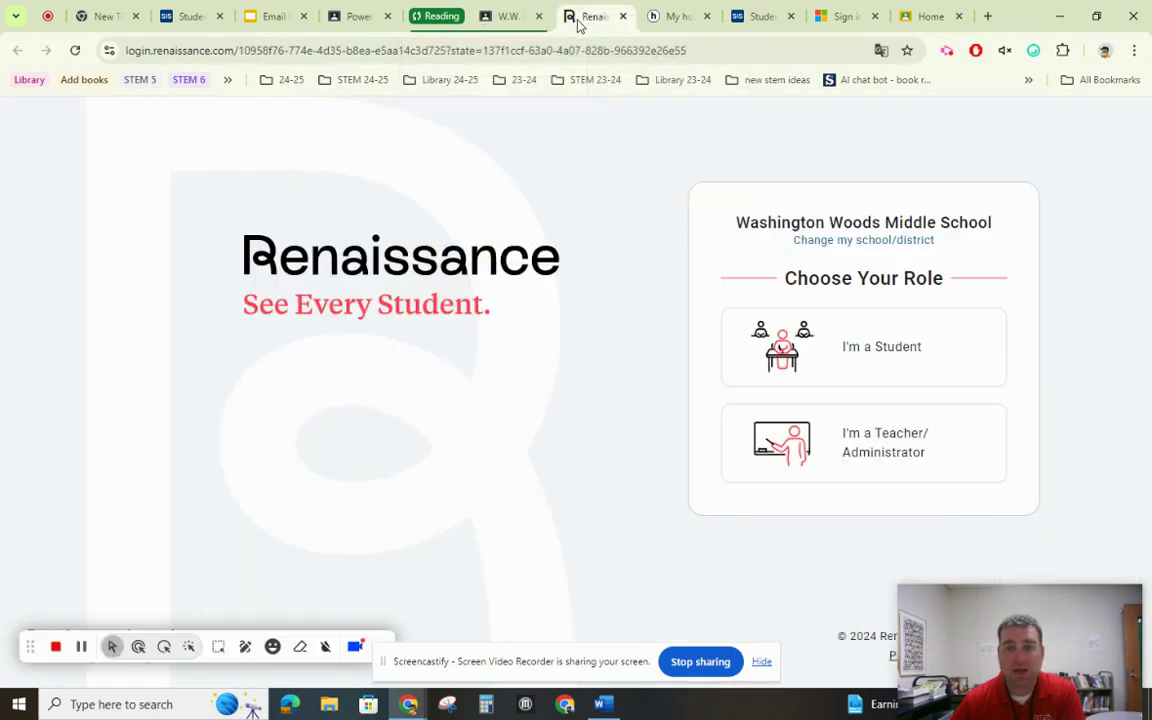
# - Add the Renaissance and hoopla tabs to the Reading group, finishing on the PowerSchool sign-in tab
pyautogui.rightClick(582, 24)
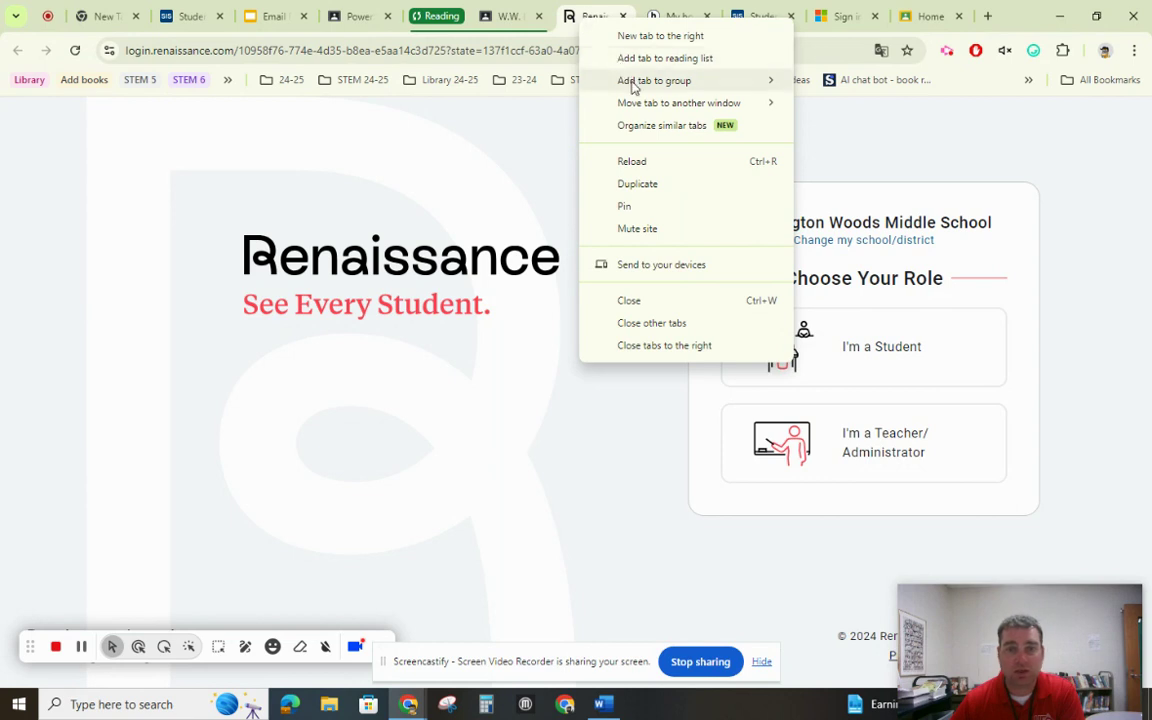
pyautogui.moveTo(634, 88)
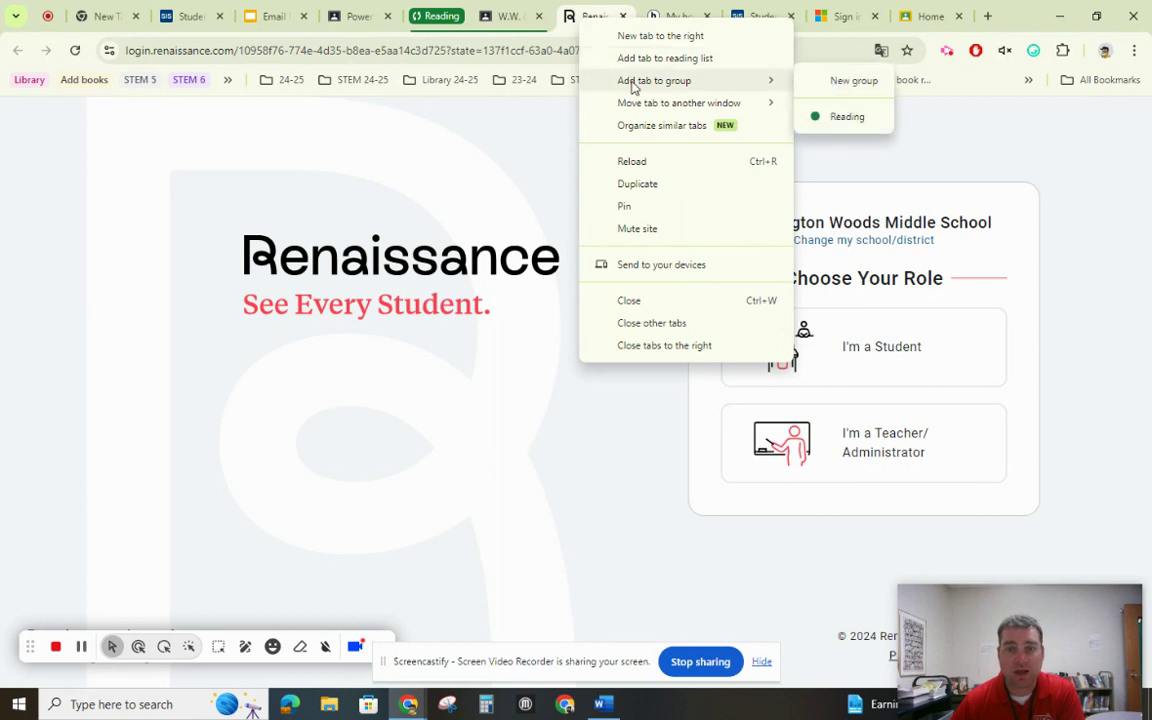
pyautogui.click(856, 122)
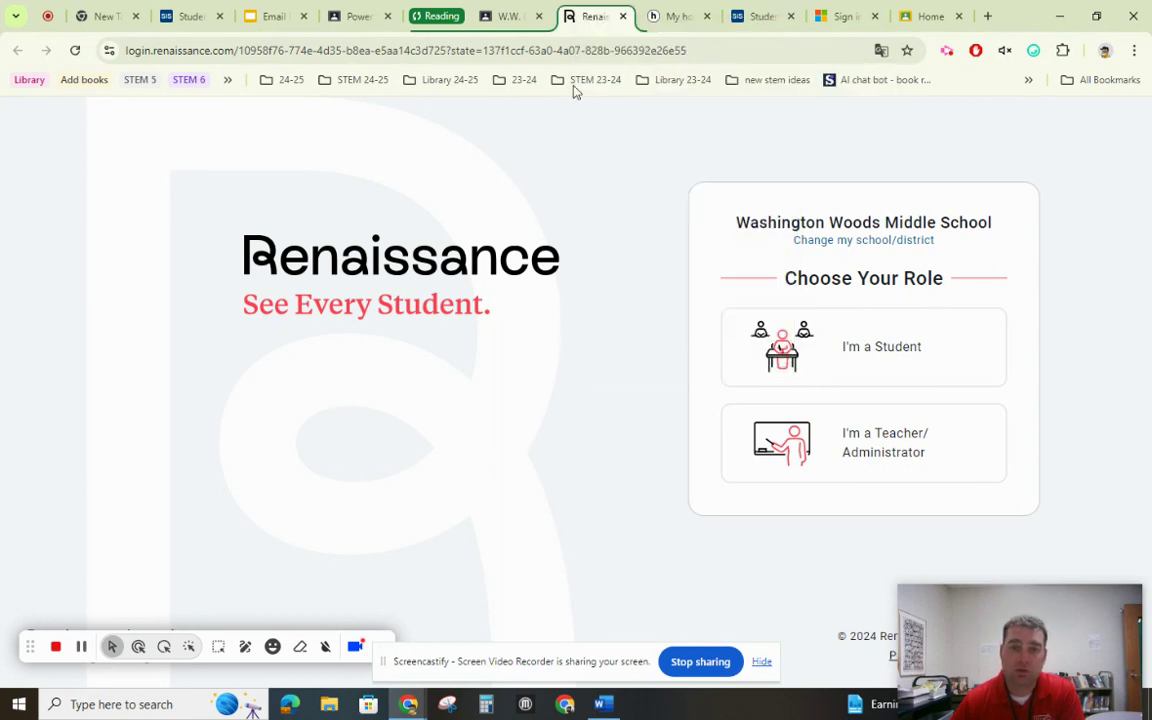
pyautogui.click(672, 18)
pyautogui.rightClick(668, 20)
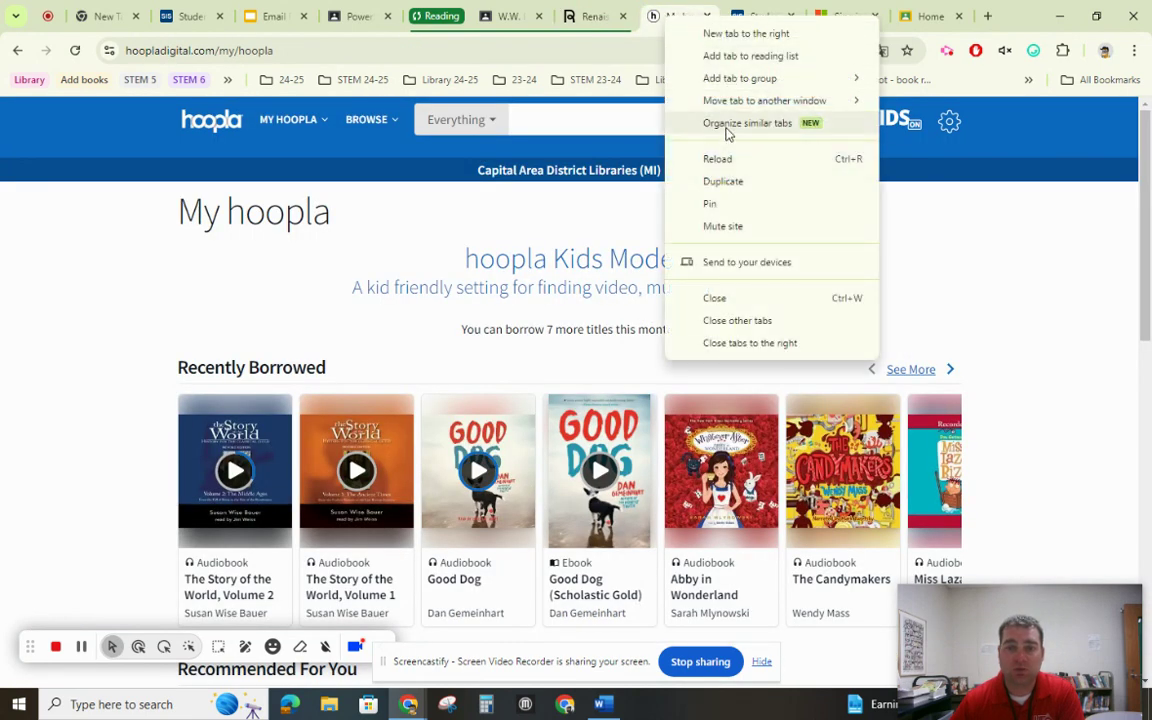
pyautogui.moveTo(743, 85)
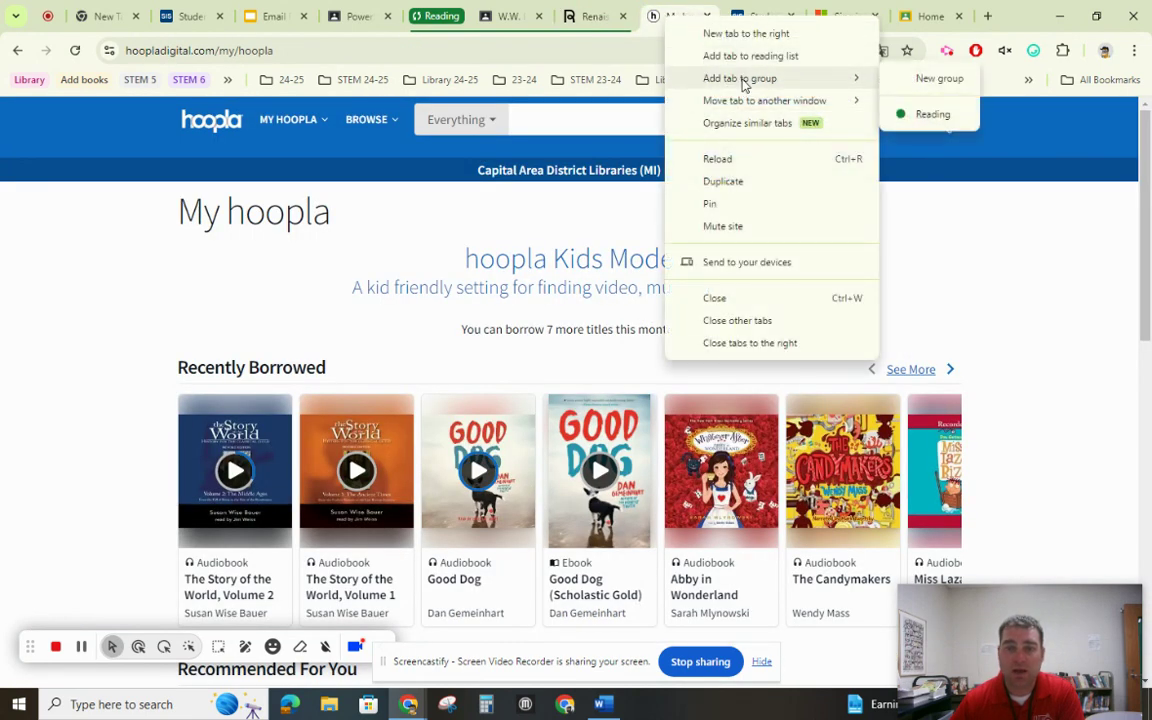
pyautogui.click(934, 116)
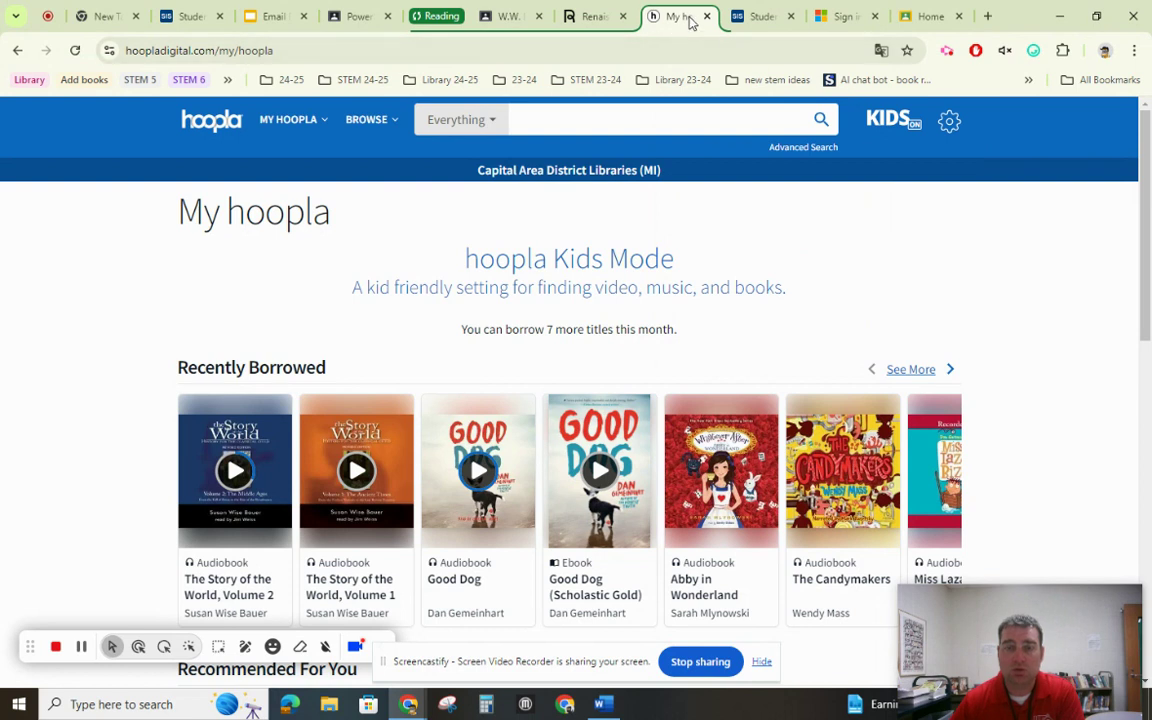
pyautogui.click(765, 18)
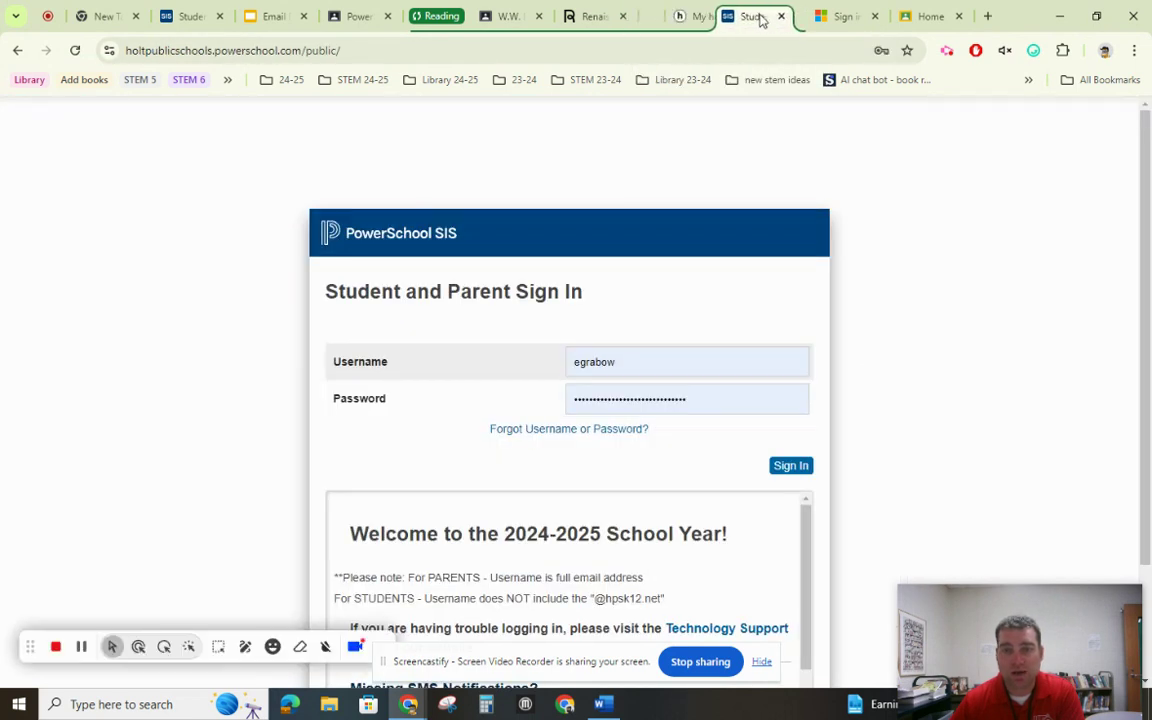
# - Hide the Reading tab group from the tab strip
pyautogui.click(443, 16)
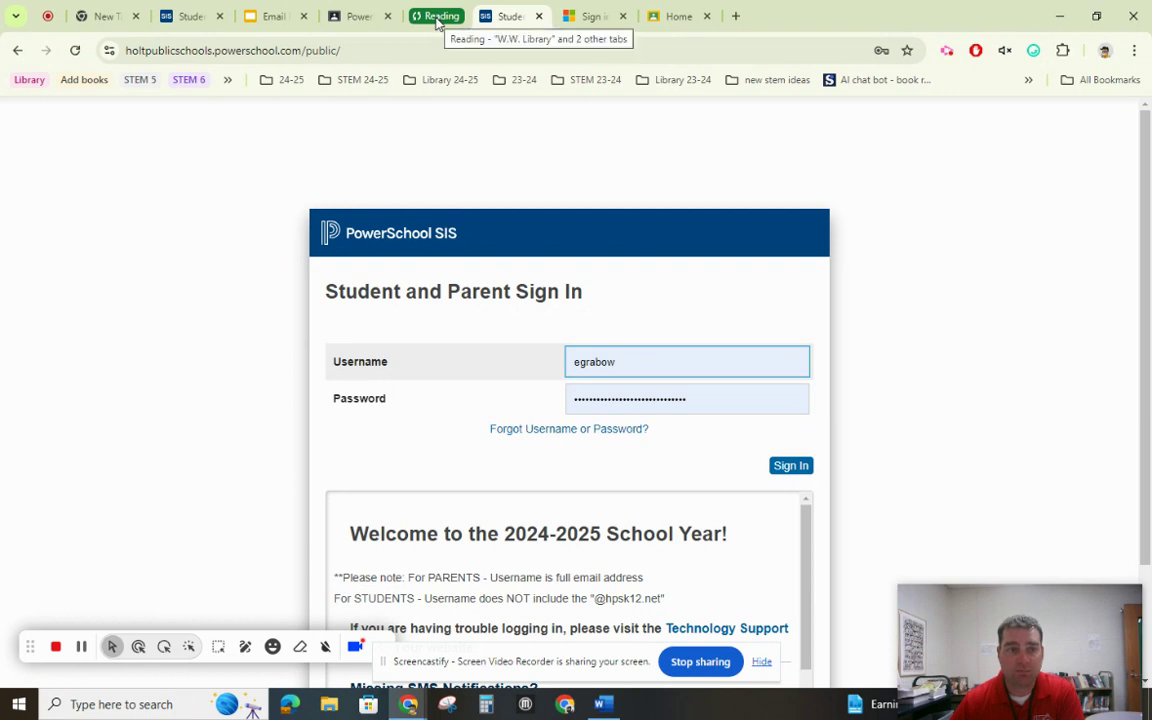
pyautogui.click(437, 17)
pyautogui.click(437, 17)
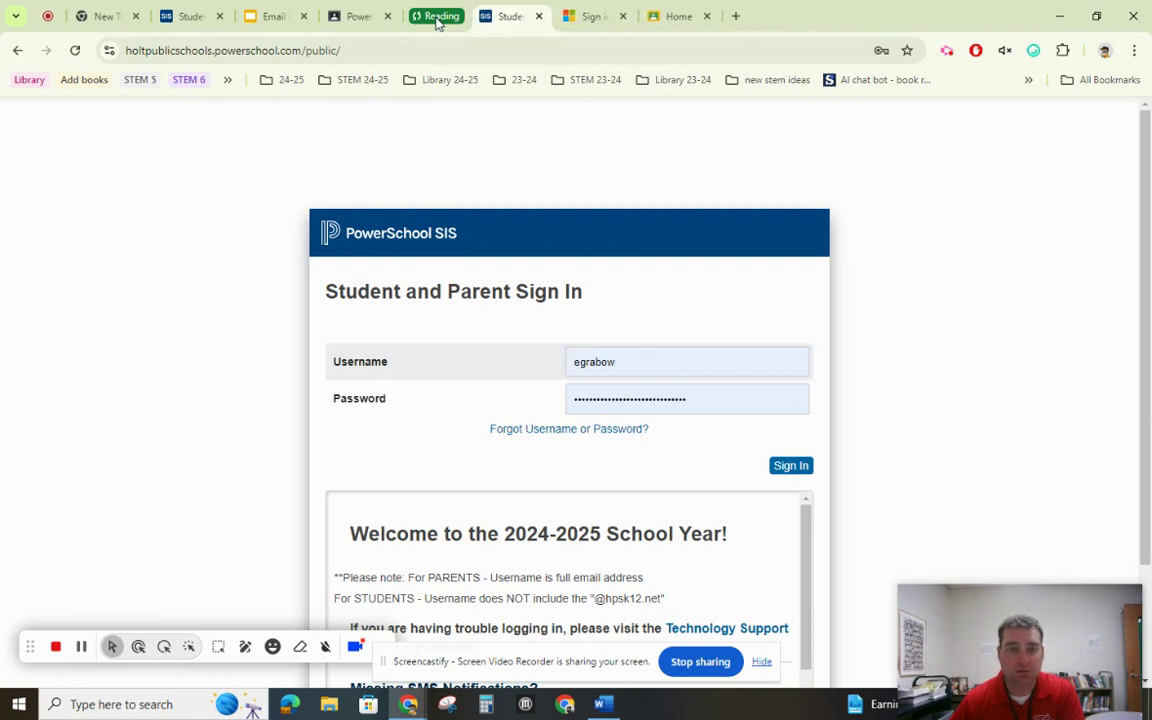
pyautogui.rightClick(436, 18)
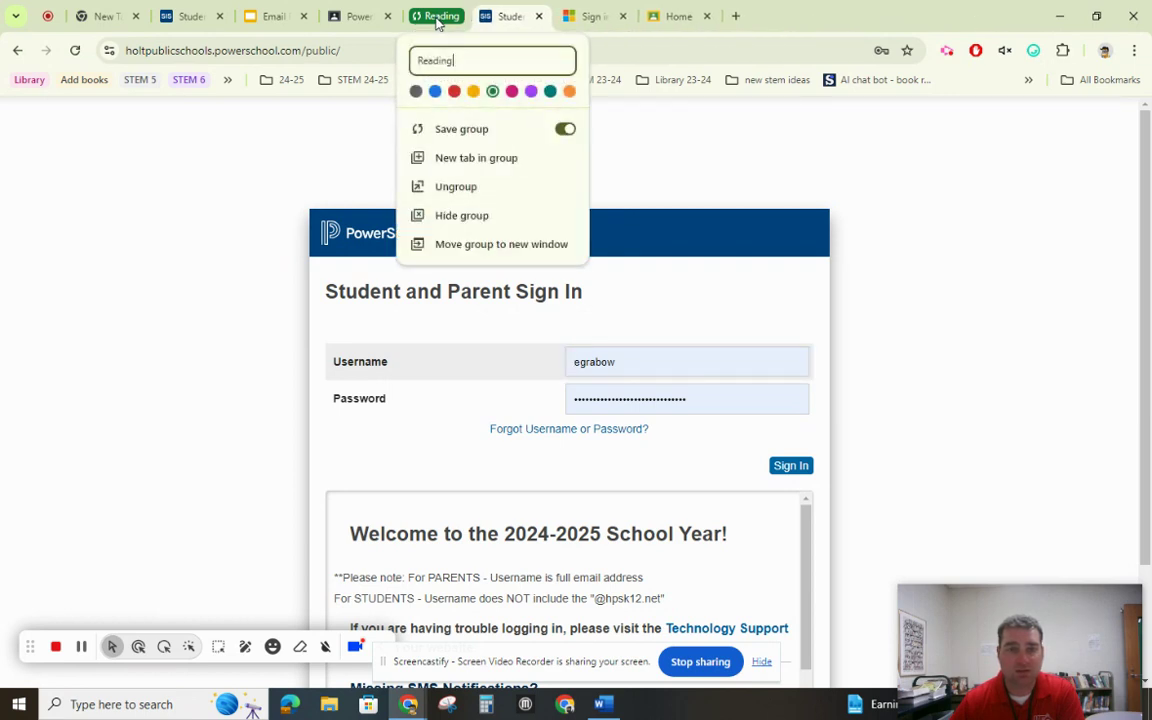
pyautogui.click(490, 217)
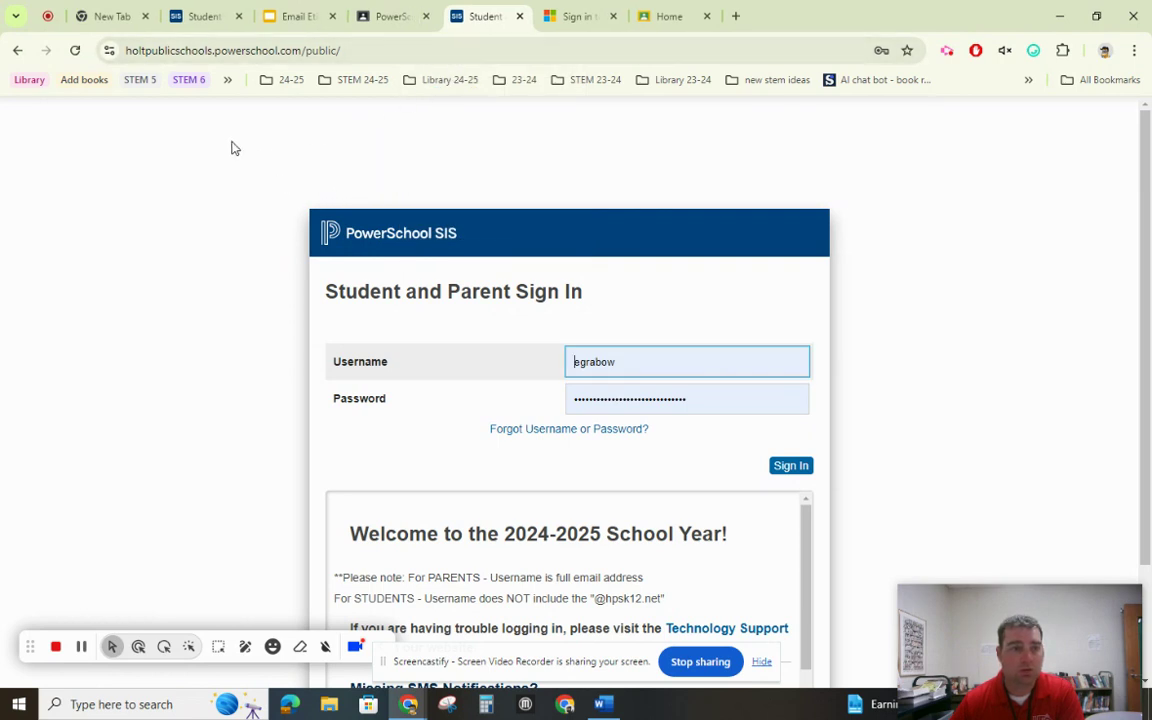
# - Reopen the saved Reading group from the bookmarks bar overflow list
pyautogui.click(228, 83)
pyautogui.click(202, 124)
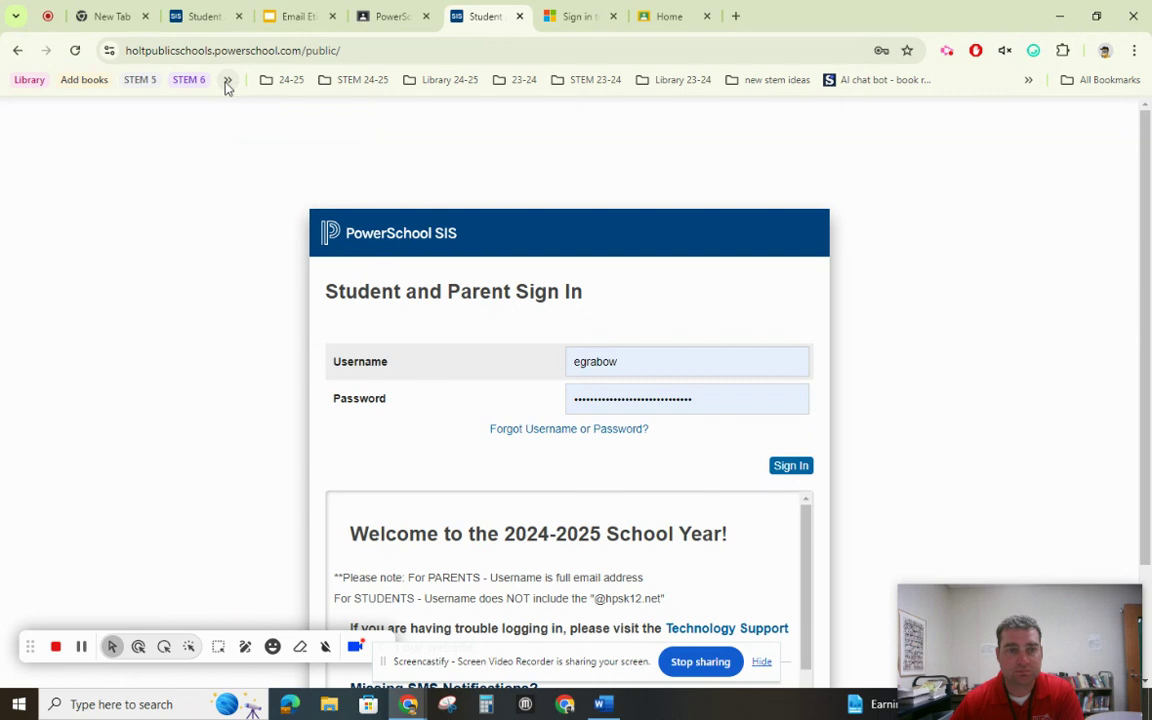
pyautogui.click(227, 83)
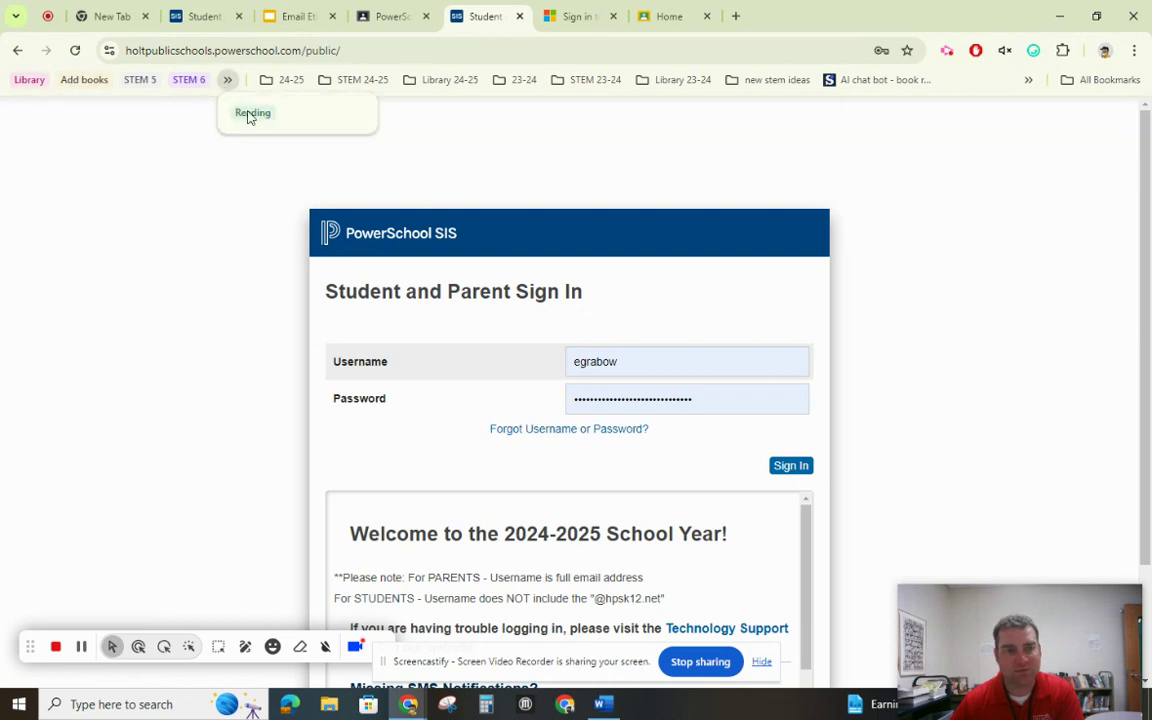
pyautogui.click(252, 113)
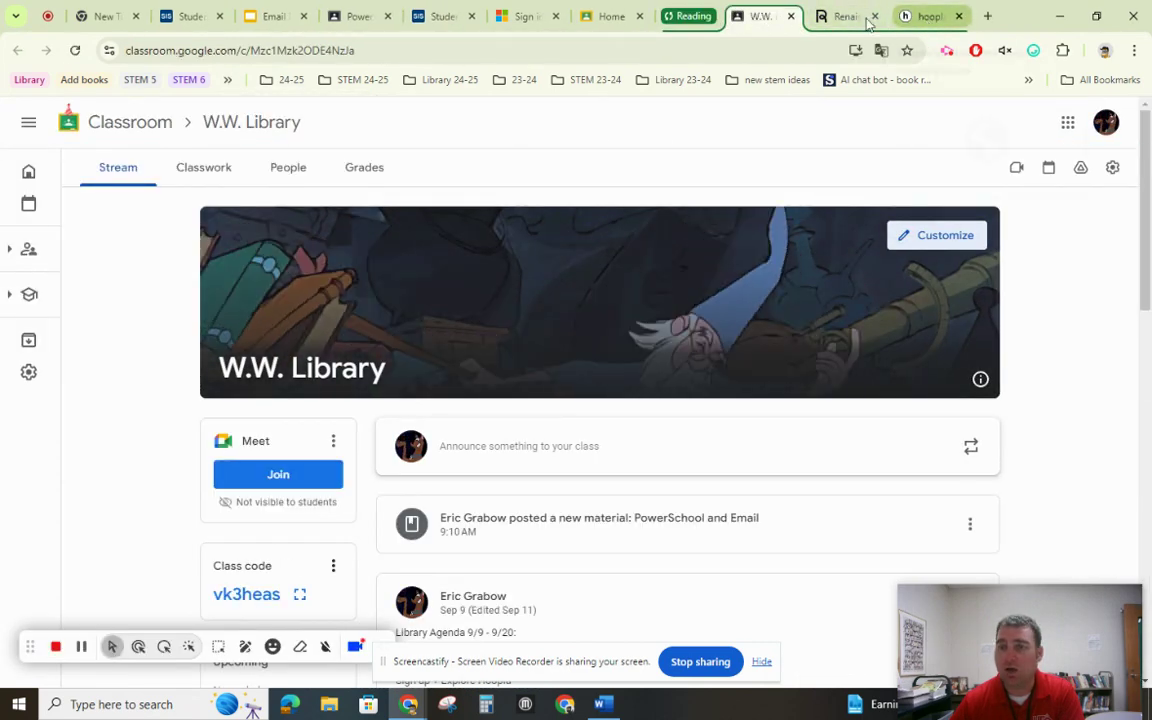
# - Move the Reading group to the far left of the tab strip and hide it again
pyautogui.click(688, 17)
pyautogui.click(688, 17)
pyautogui.moveTo(688, 17); pyautogui.dragTo(100, 17)
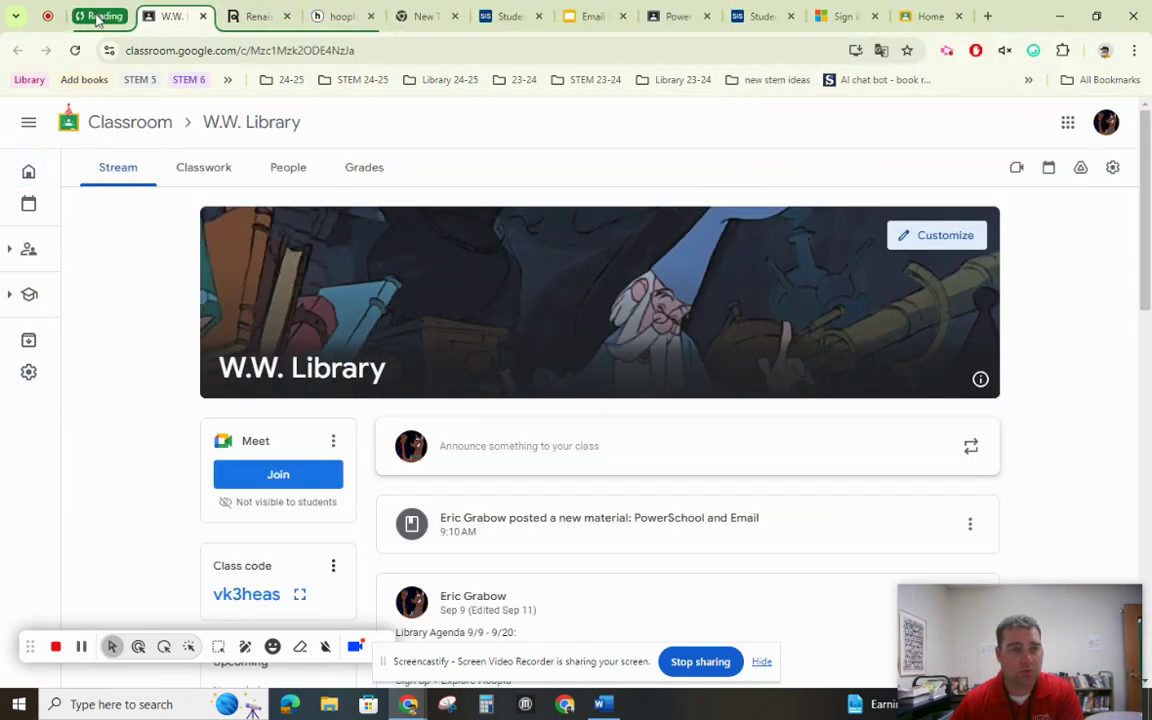
pyautogui.click(112, 17)
pyautogui.click(105, 17)
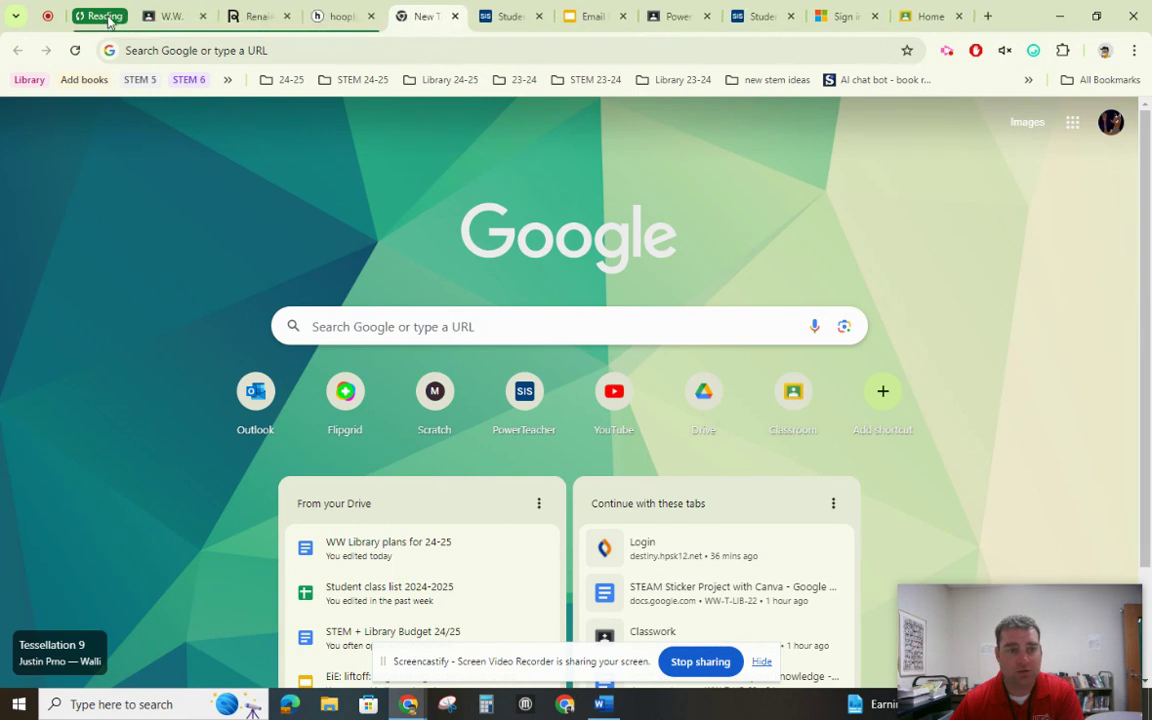
pyautogui.click(103, 17)
pyautogui.rightClick(103, 17)
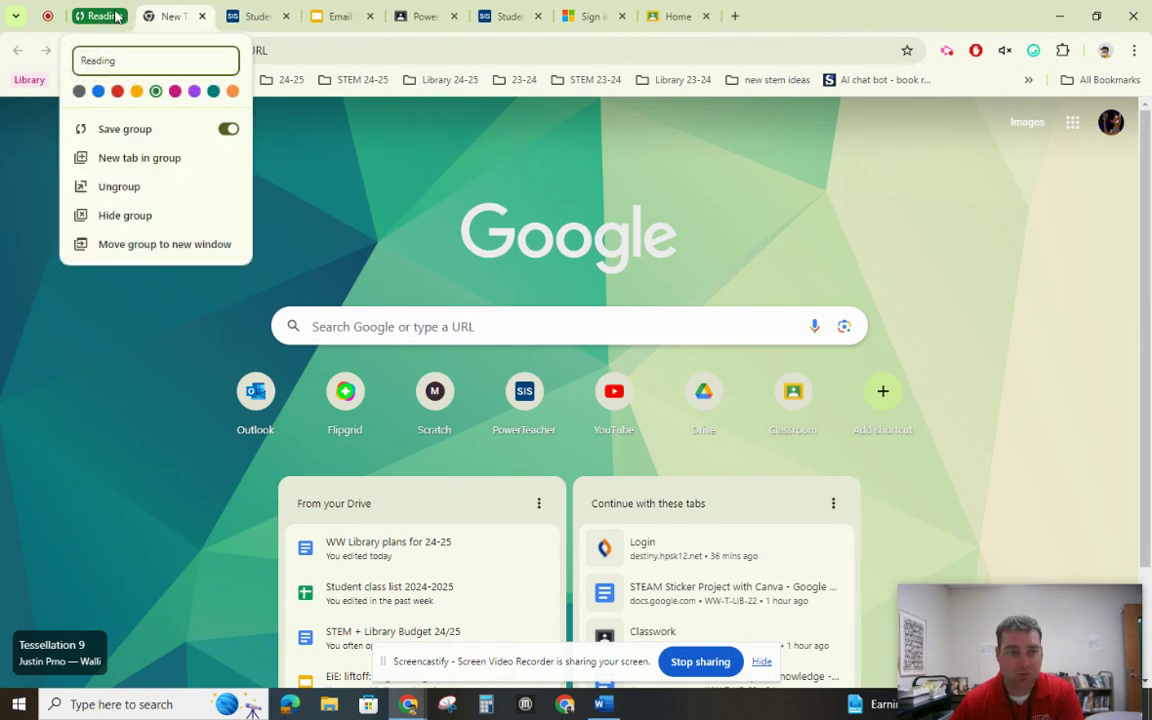
pyautogui.click(155, 218)
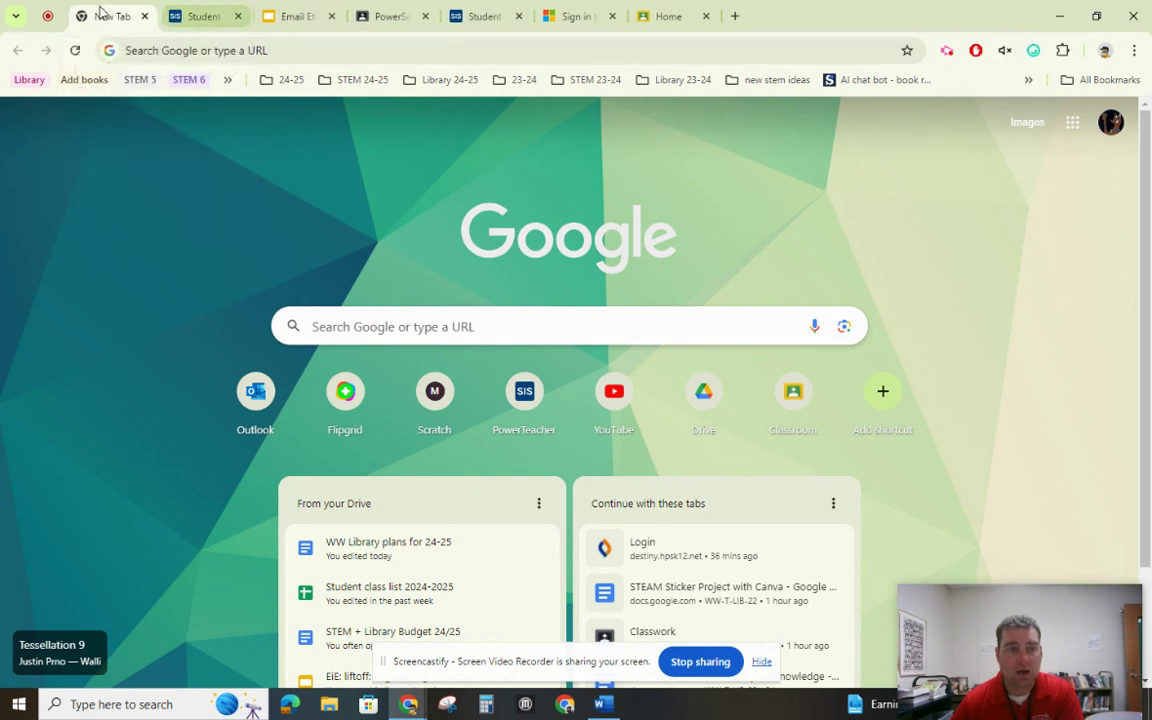
# - Reopen the saved Library tab group, then hide it
pyautogui.click(29, 81)
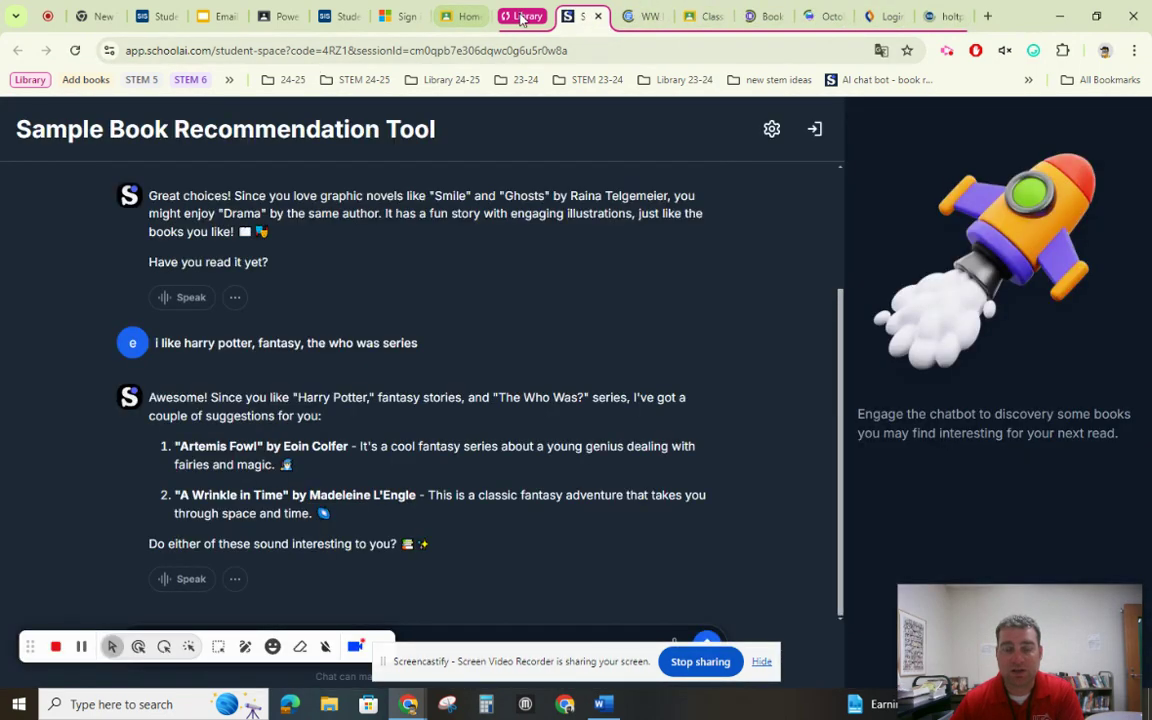
pyautogui.click(521, 18)
pyautogui.rightClick(523, 17)
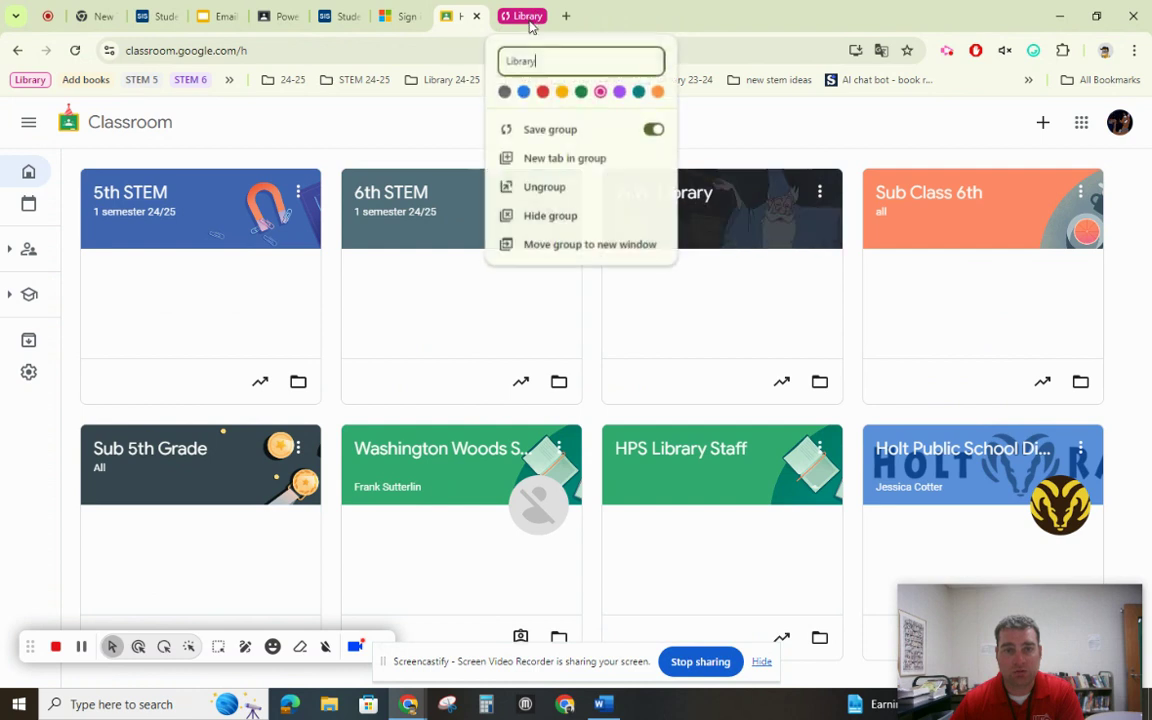
pyautogui.click(553, 215)
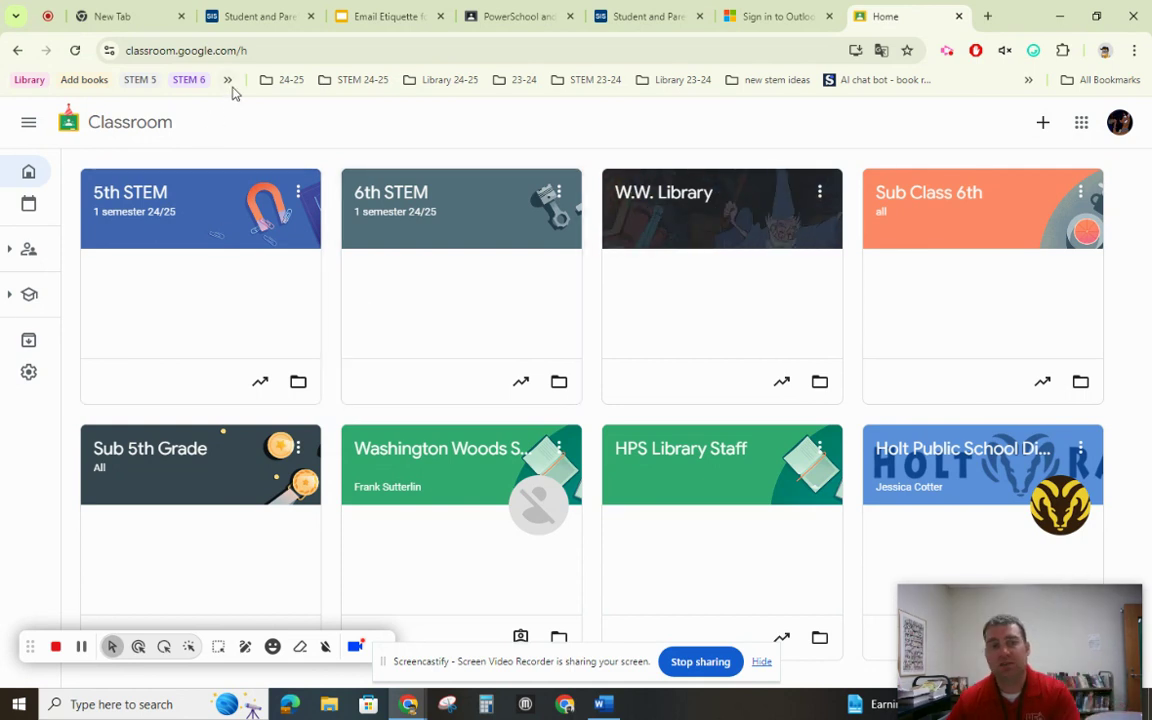
# - Reopen the saved Reading group from bookmarks and hide it again
pyautogui.click(255, 113)
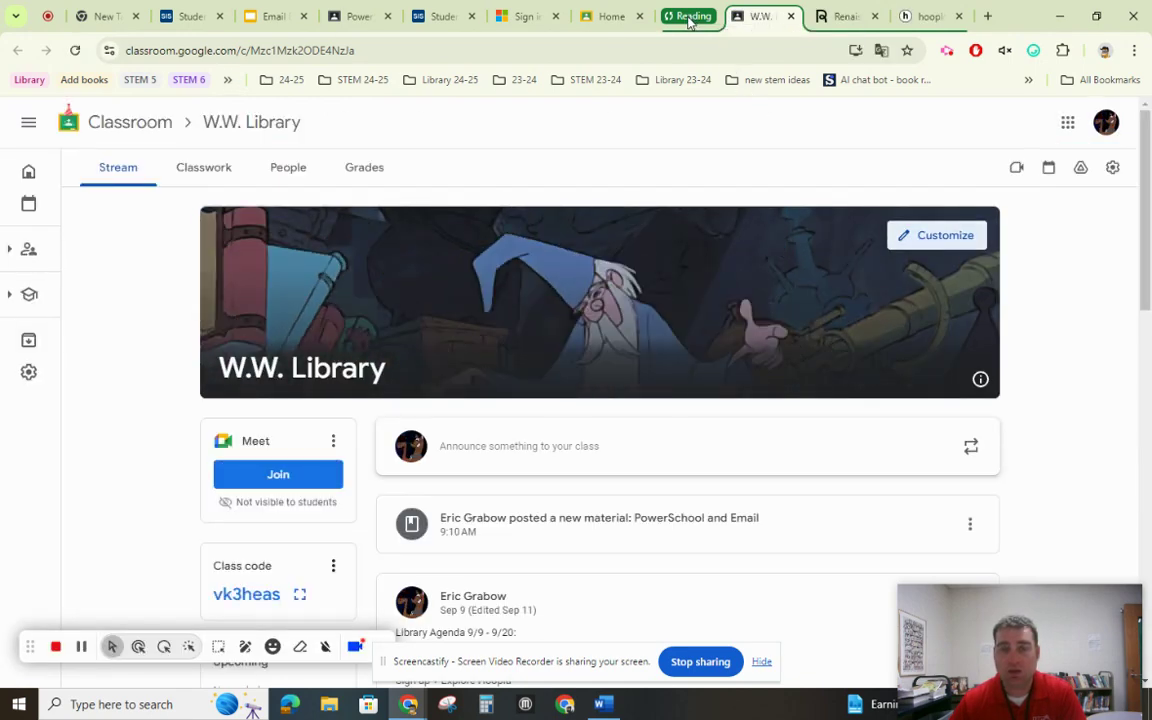
pyautogui.click(690, 16)
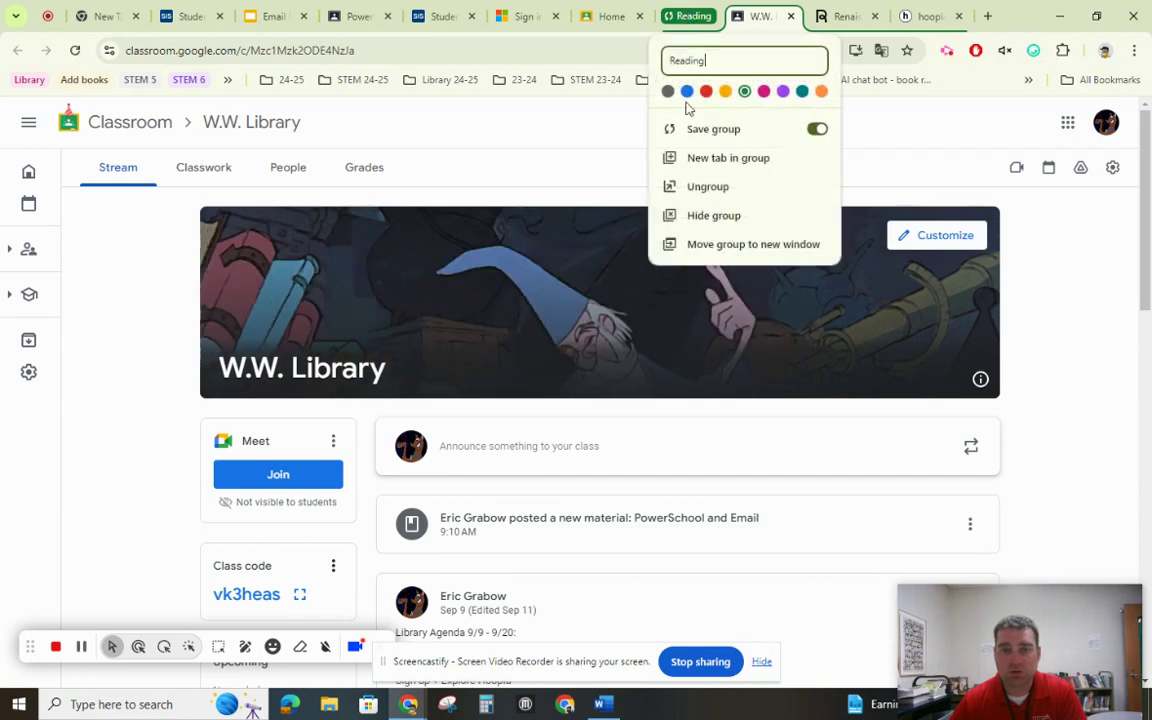
pyautogui.click(753, 218)
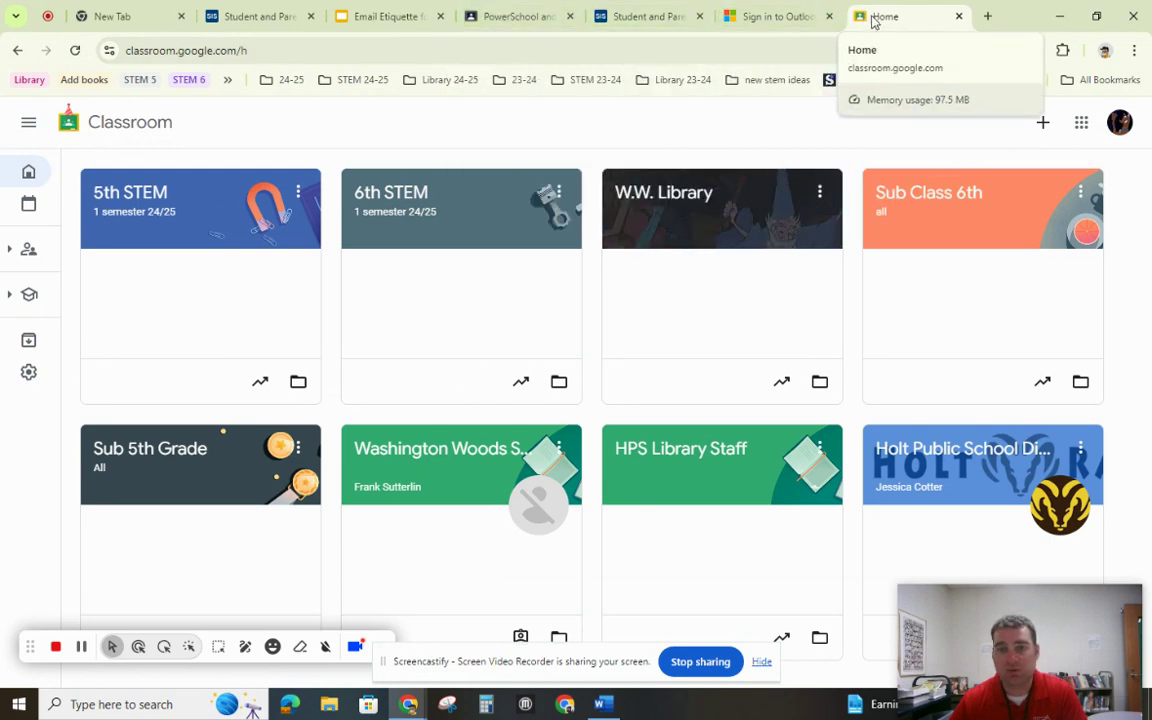
# - Look through the Email Etiquette, PowerSchool and Email, Outlook and Home tabs, ending on PowerSchool sign-in
pyautogui.click(385, 16)
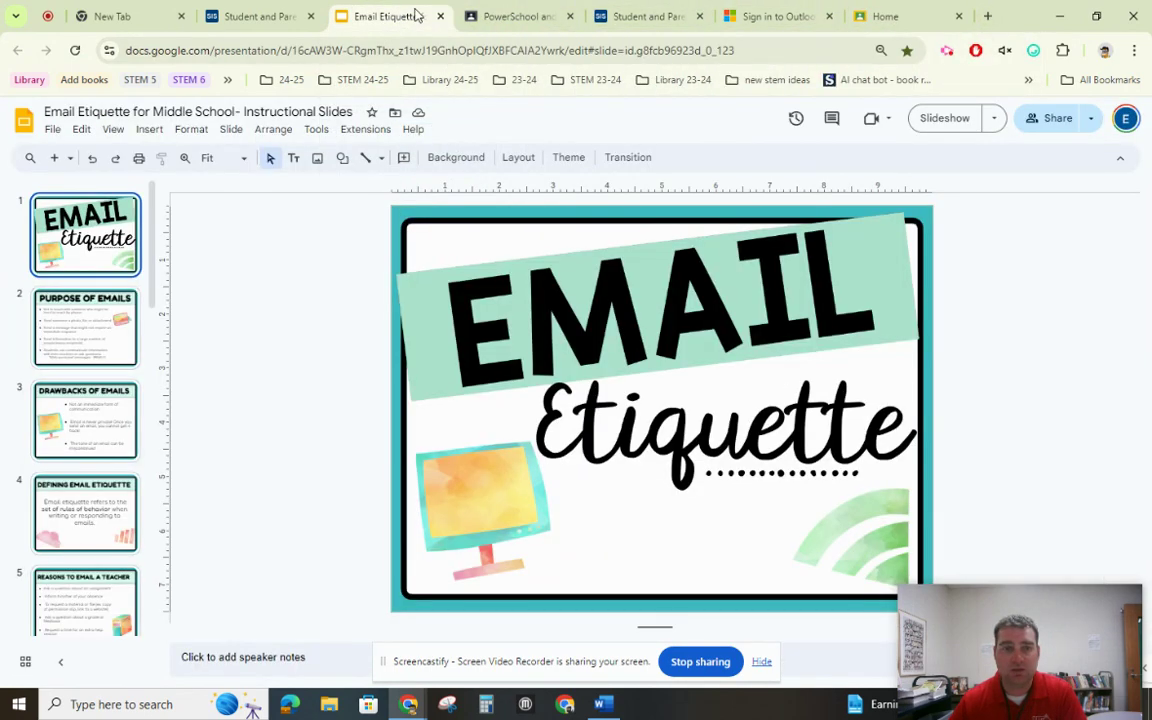
pyautogui.click(500, 18)
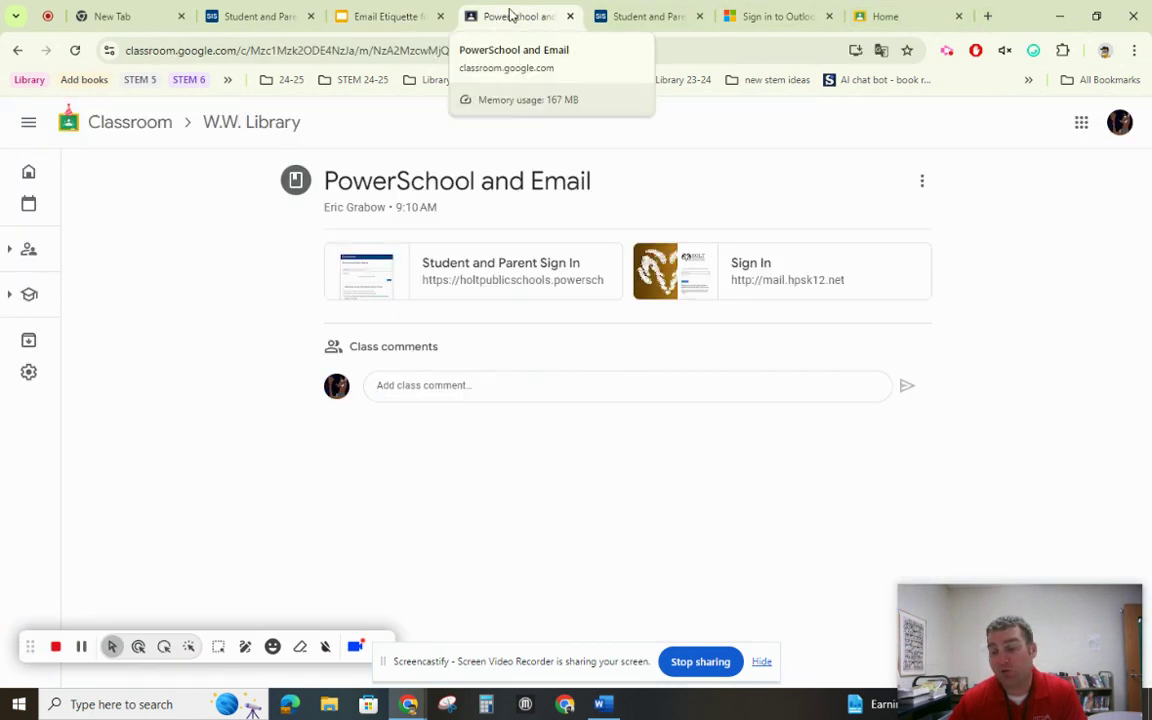
pyautogui.rightClick(502, 22)
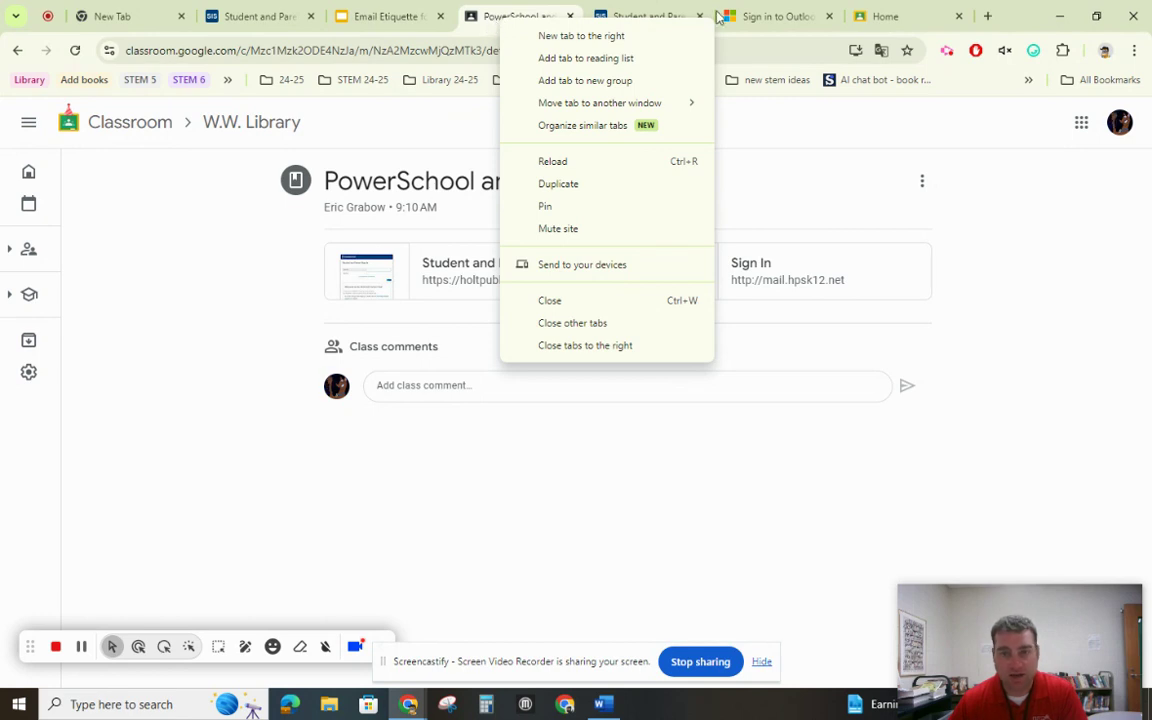
pyautogui.click(497, 19)
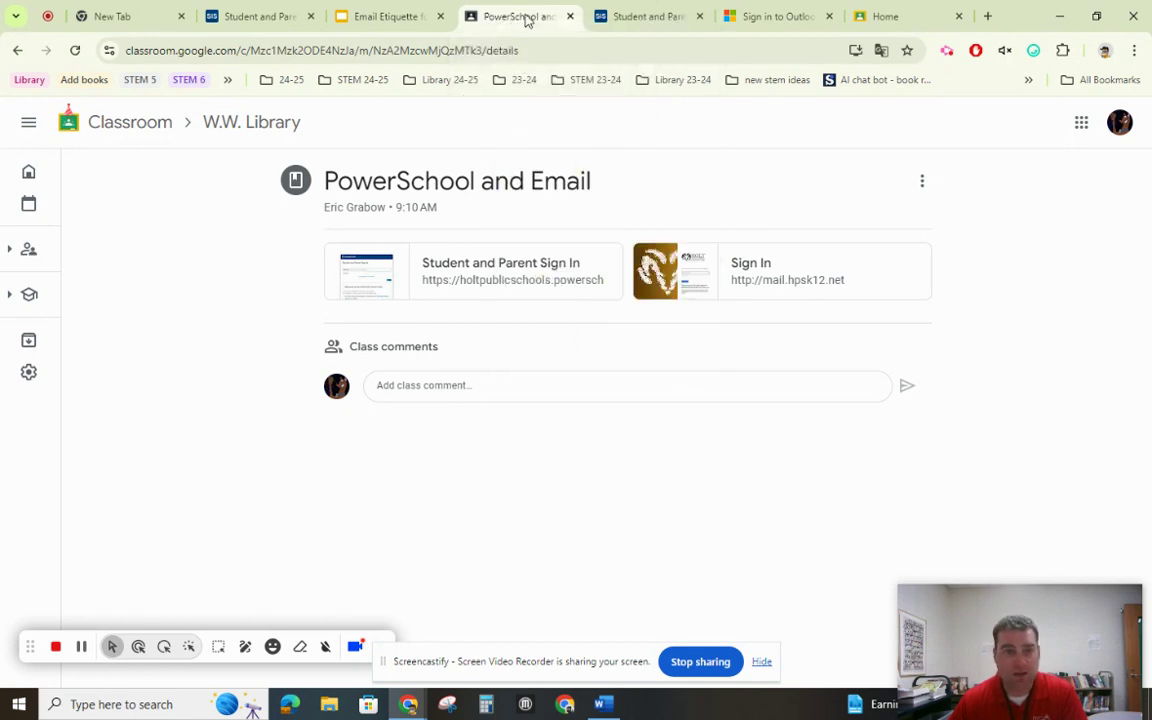
pyautogui.click(650, 19)
pyautogui.click(785, 16)
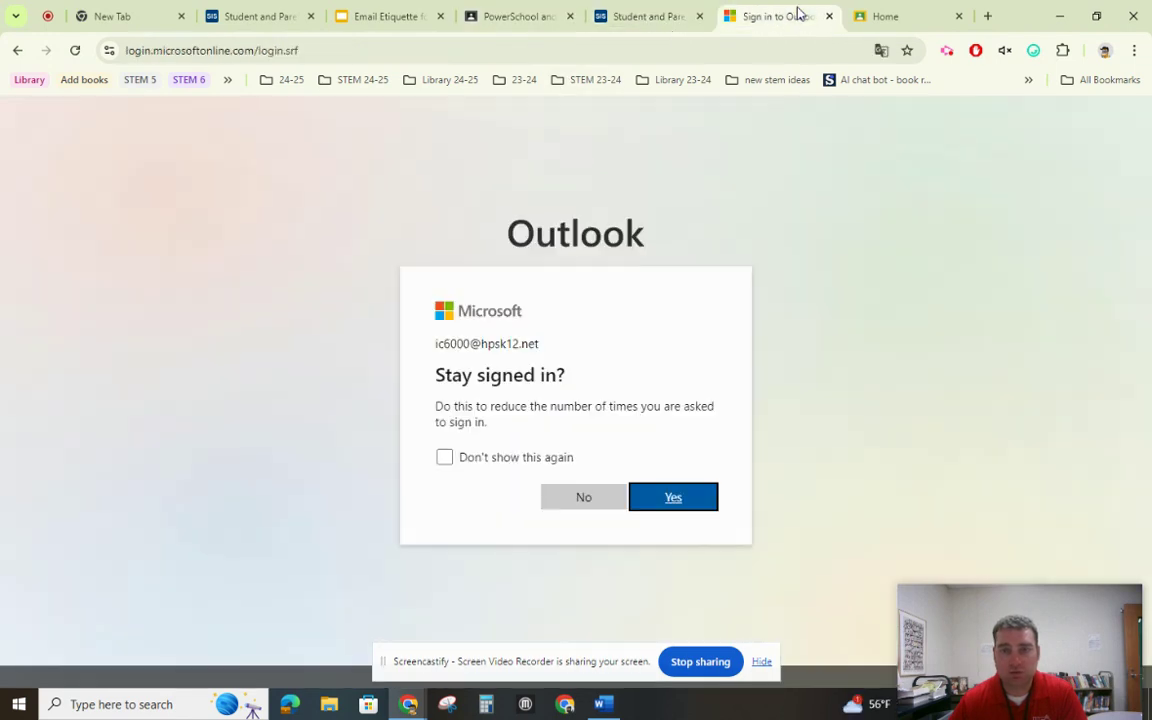
pyautogui.click(884, 17)
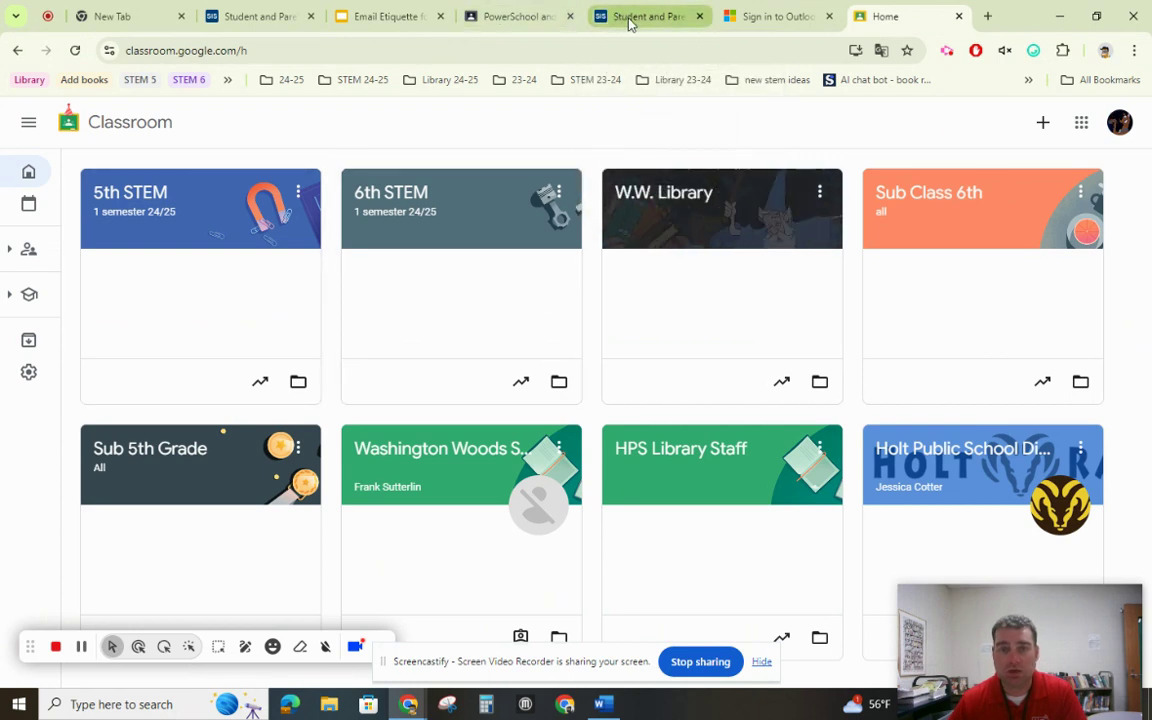
pyautogui.click(650, 20)
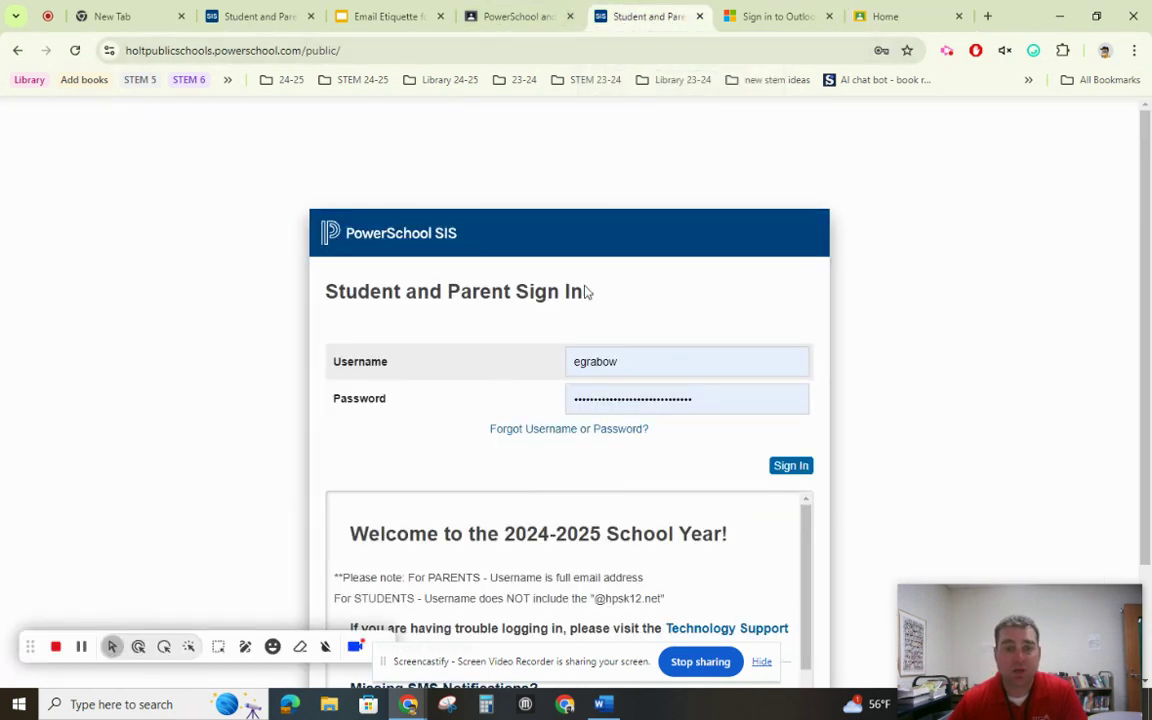
# - Create a saved purple 'Daily' group from the PowerSchool tab and move the Outlook tab into it
pyautogui.rightClick(624, 21)
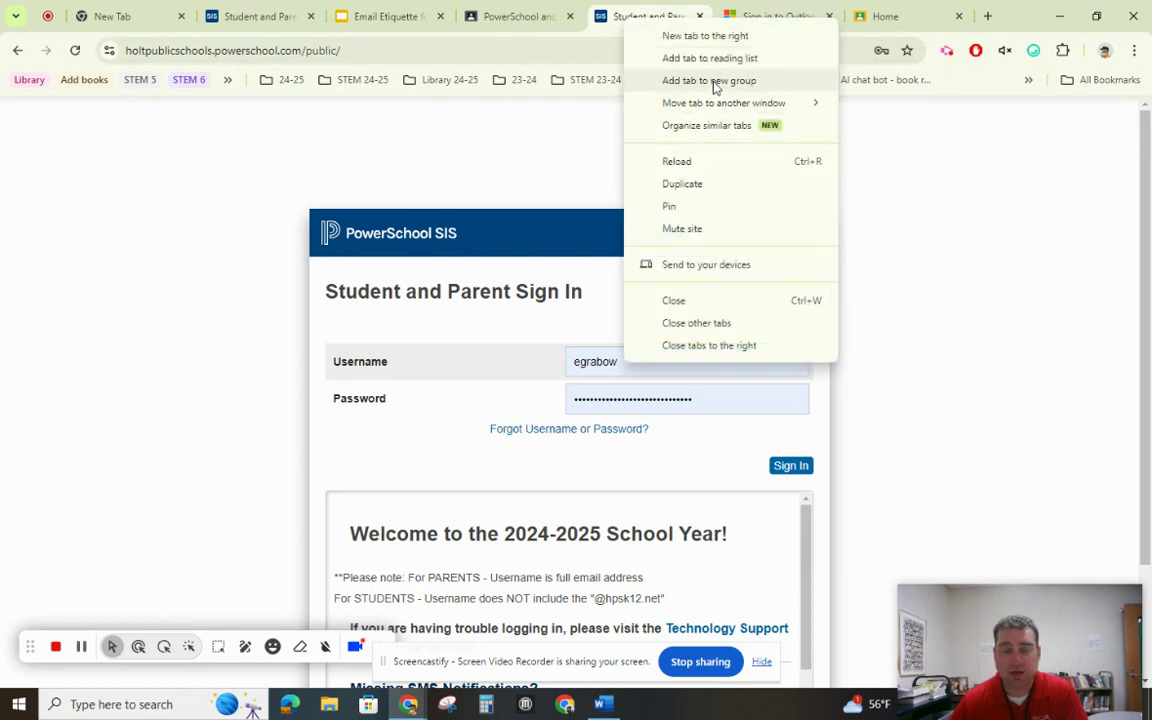
pyautogui.click(745, 86)
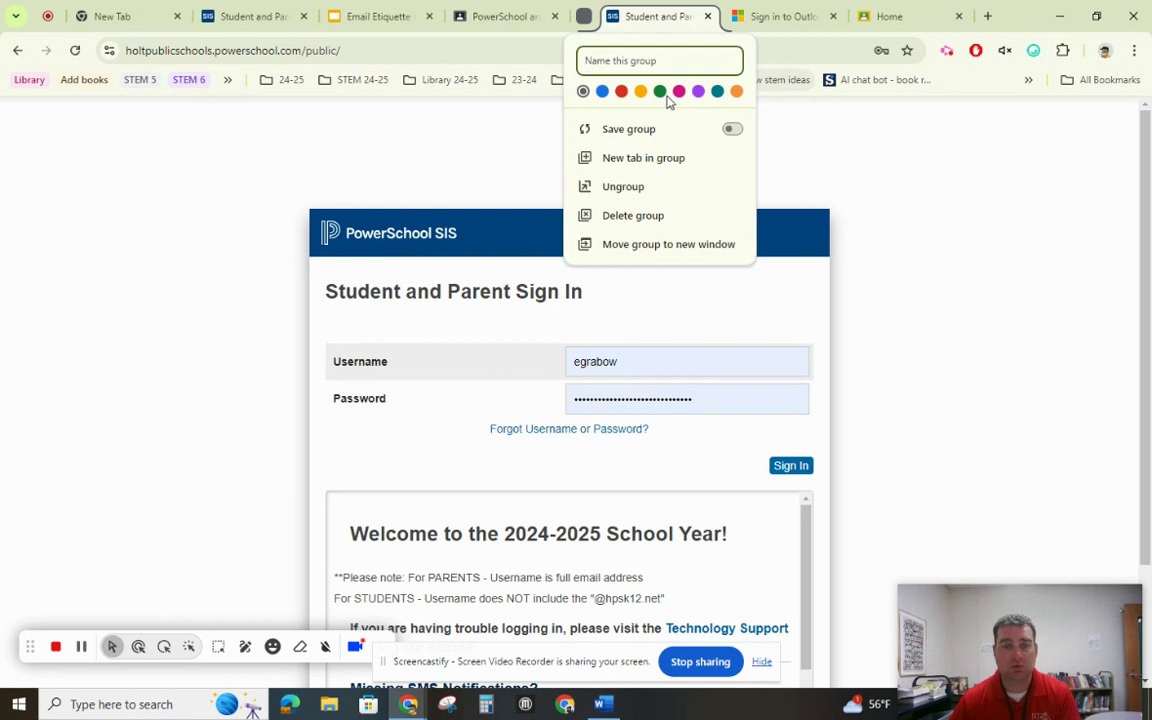
pyautogui.write('Daily')
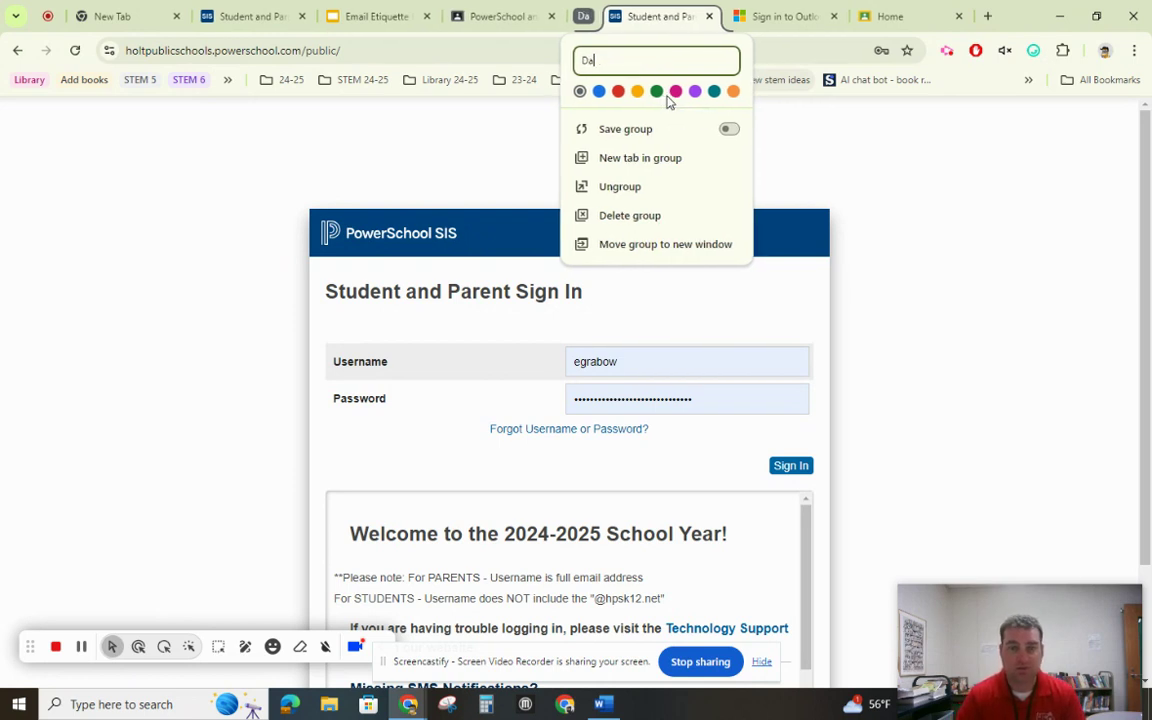
pyautogui.click(689, 92)
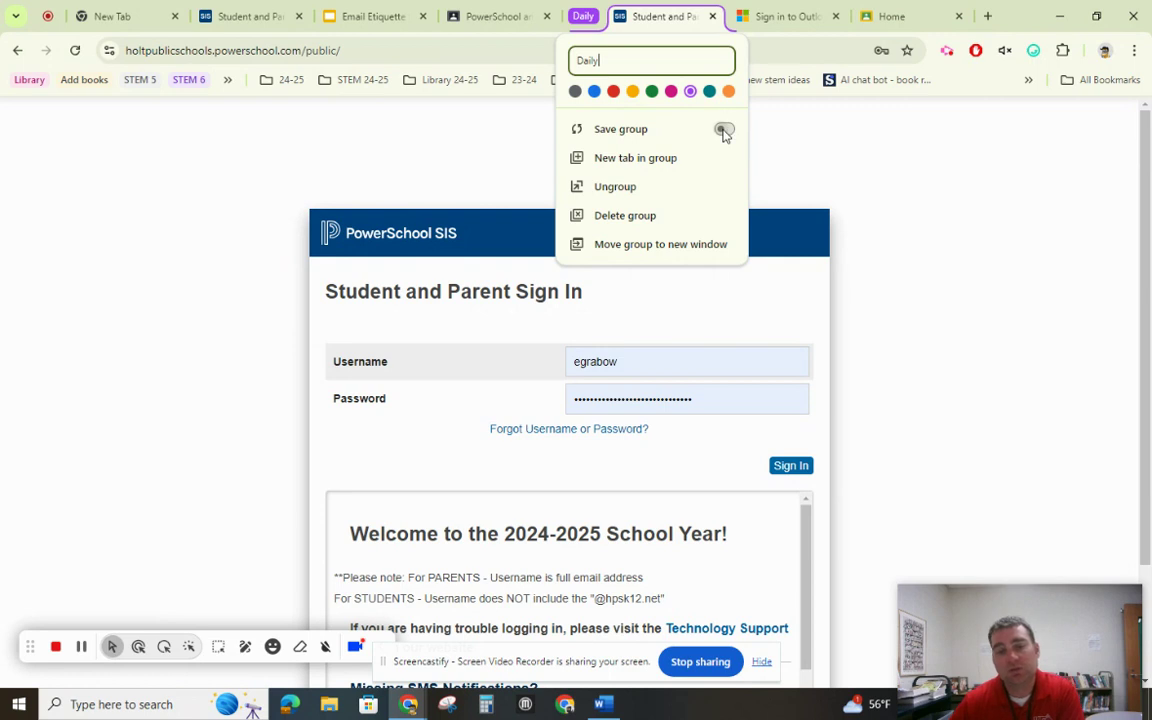
pyautogui.click(722, 131)
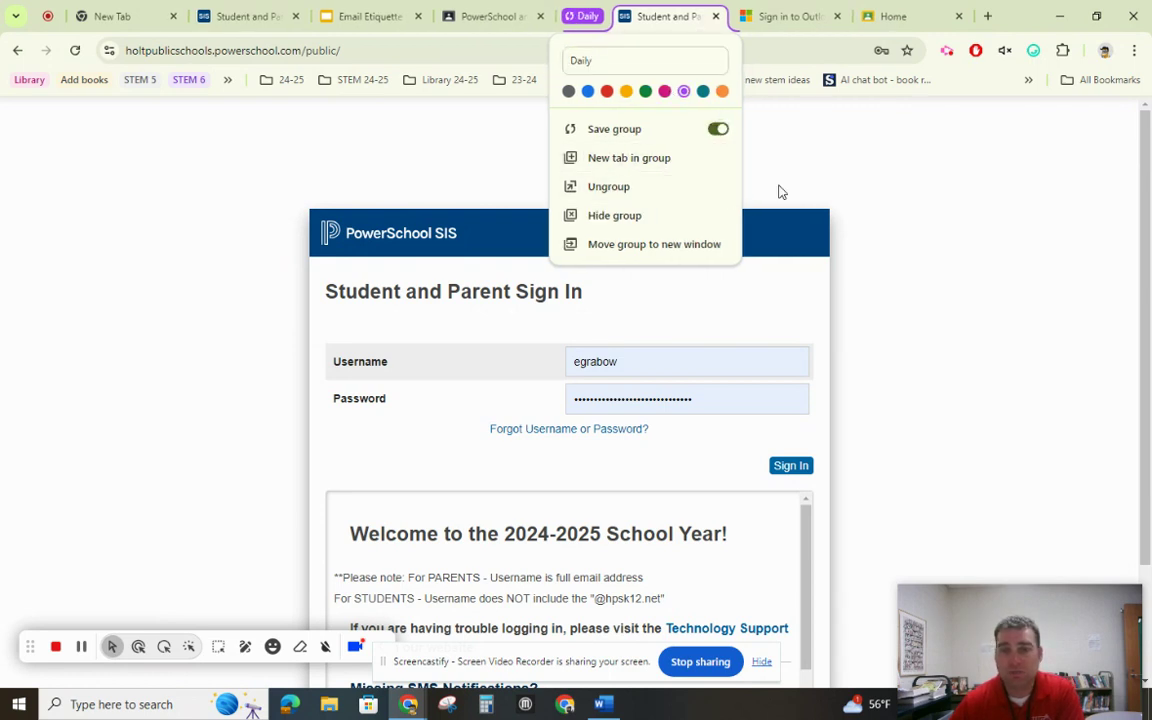
pyautogui.click(775, 18)
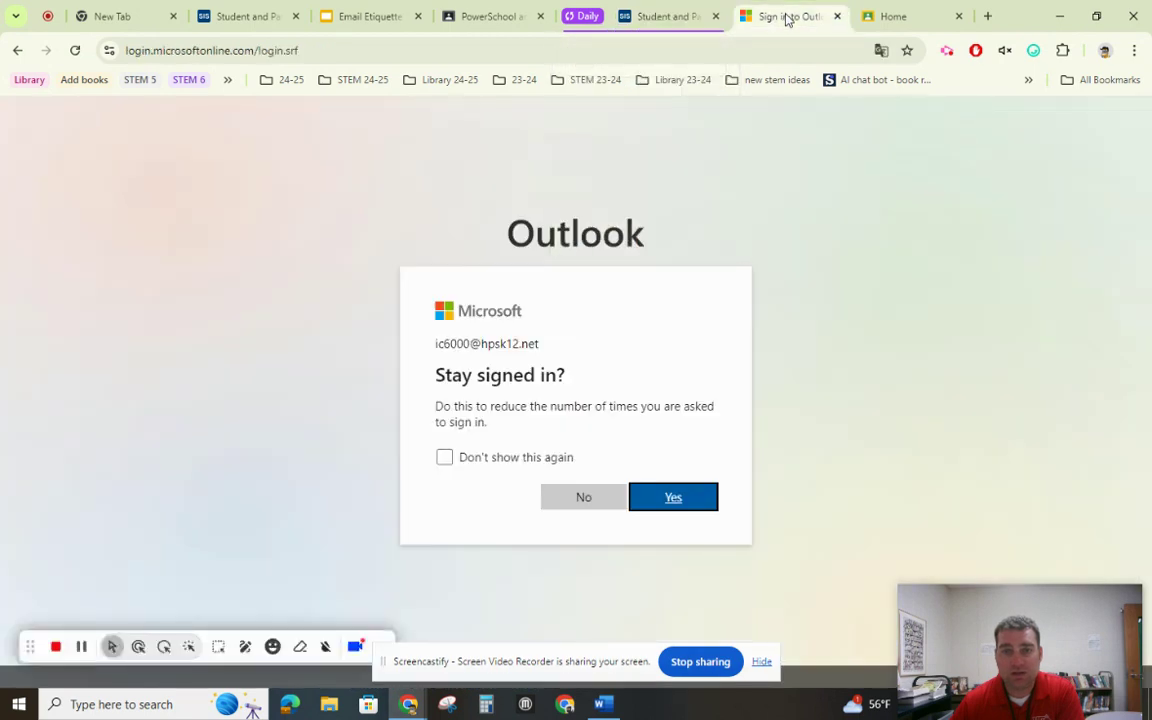
pyautogui.moveTo(787, 18); pyautogui.dragTo(733, 14)
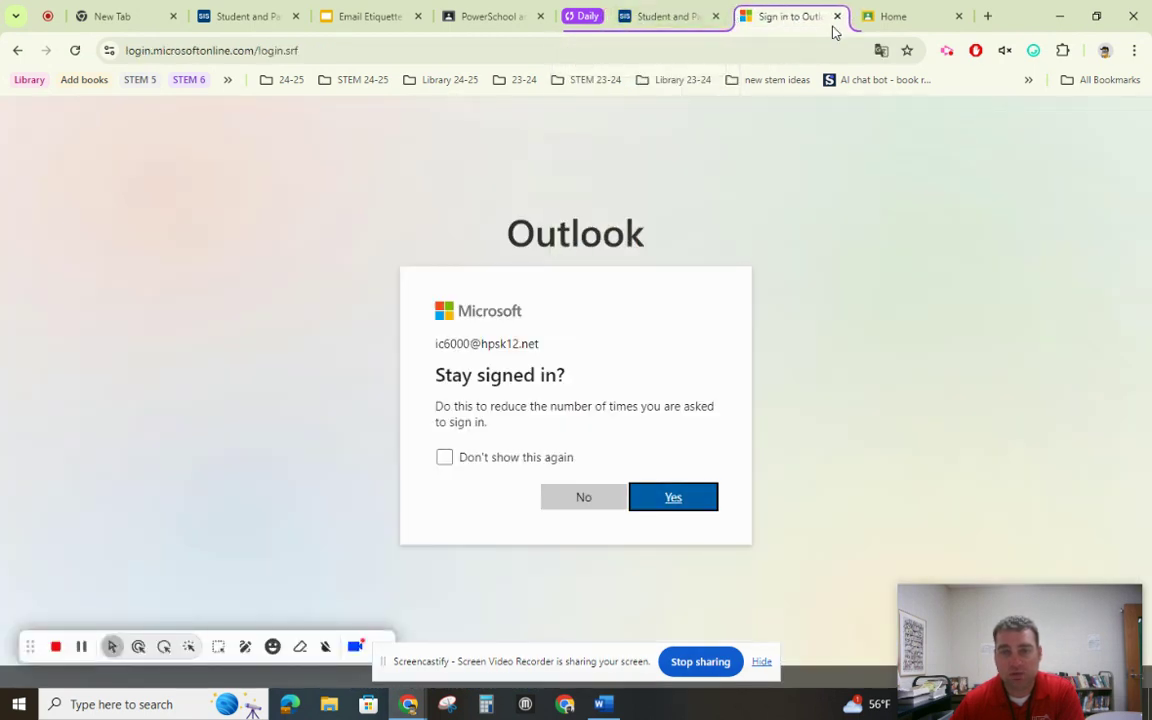
# - Add the Classroom Home tab to the Daily group and collapse the group
pyautogui.rightClick(786, 22)
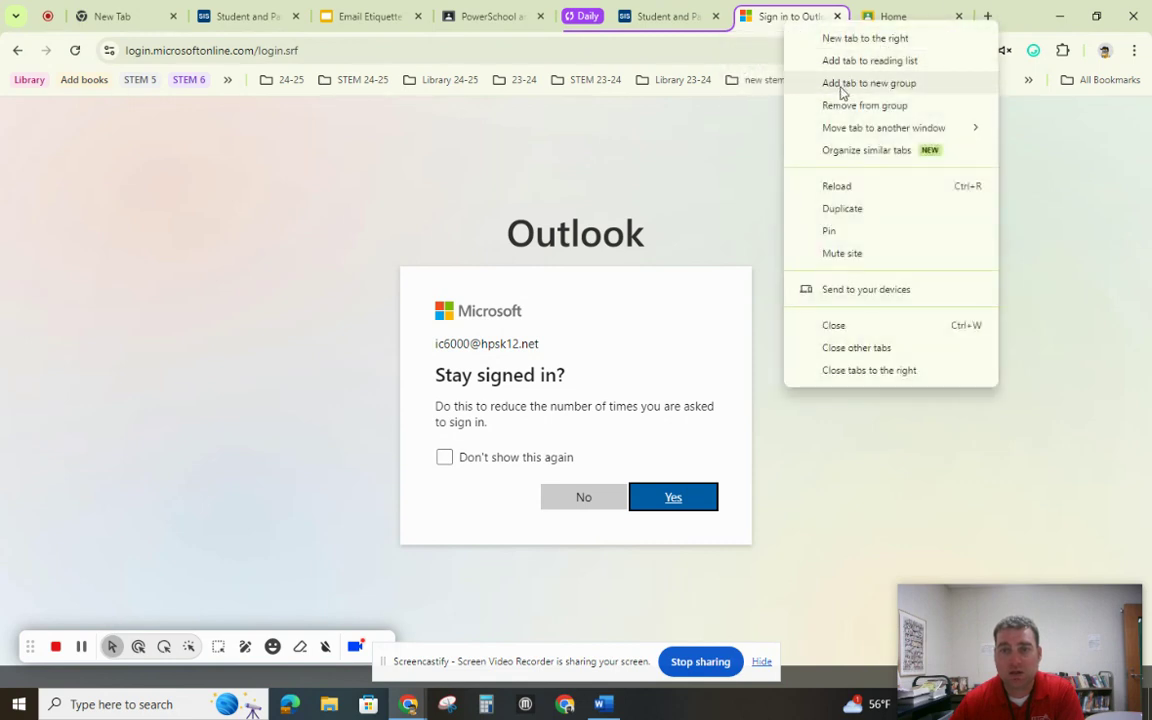
pyautogui.click(897, 16)
pyautogui.rightClick(894, 17)
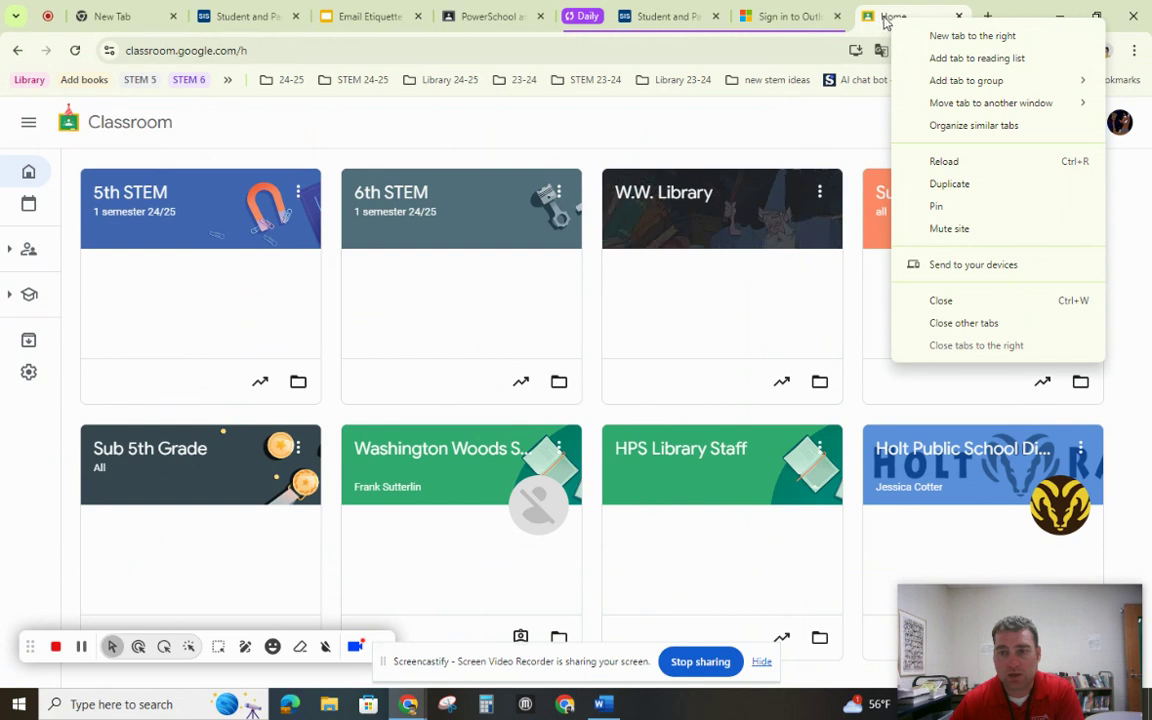
pyautogui.moveTo(1016, 88)
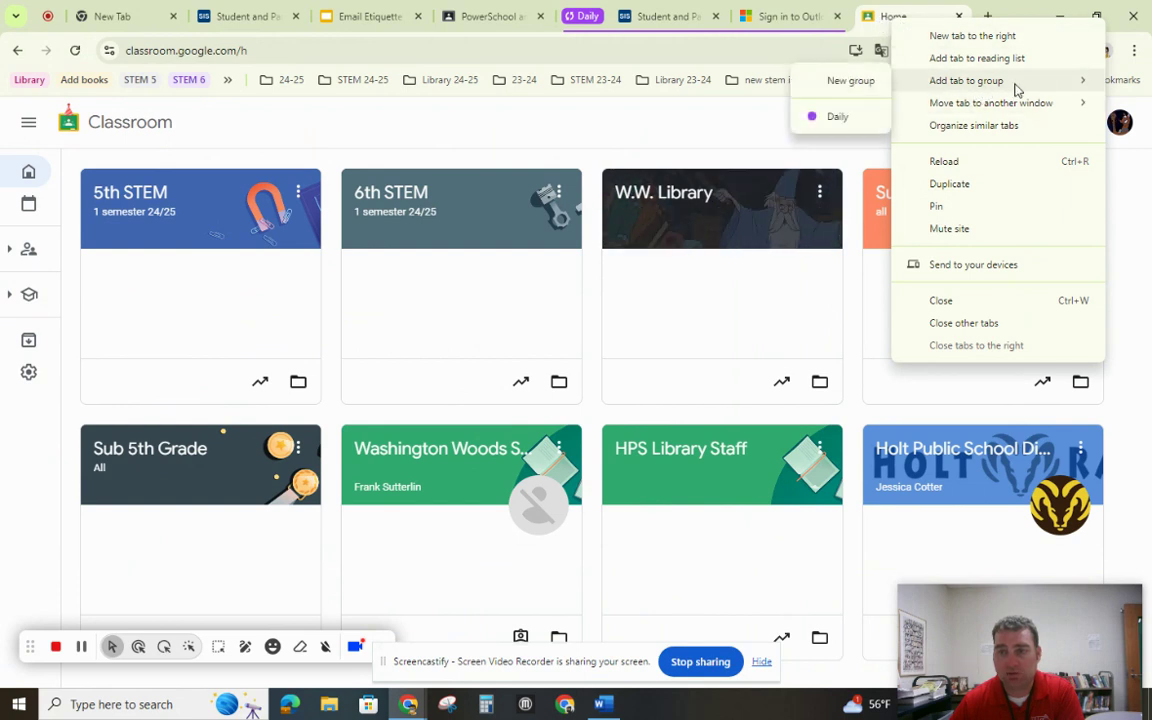
pyautogui.click(855, 118)
pyautogui.click(583, 16)
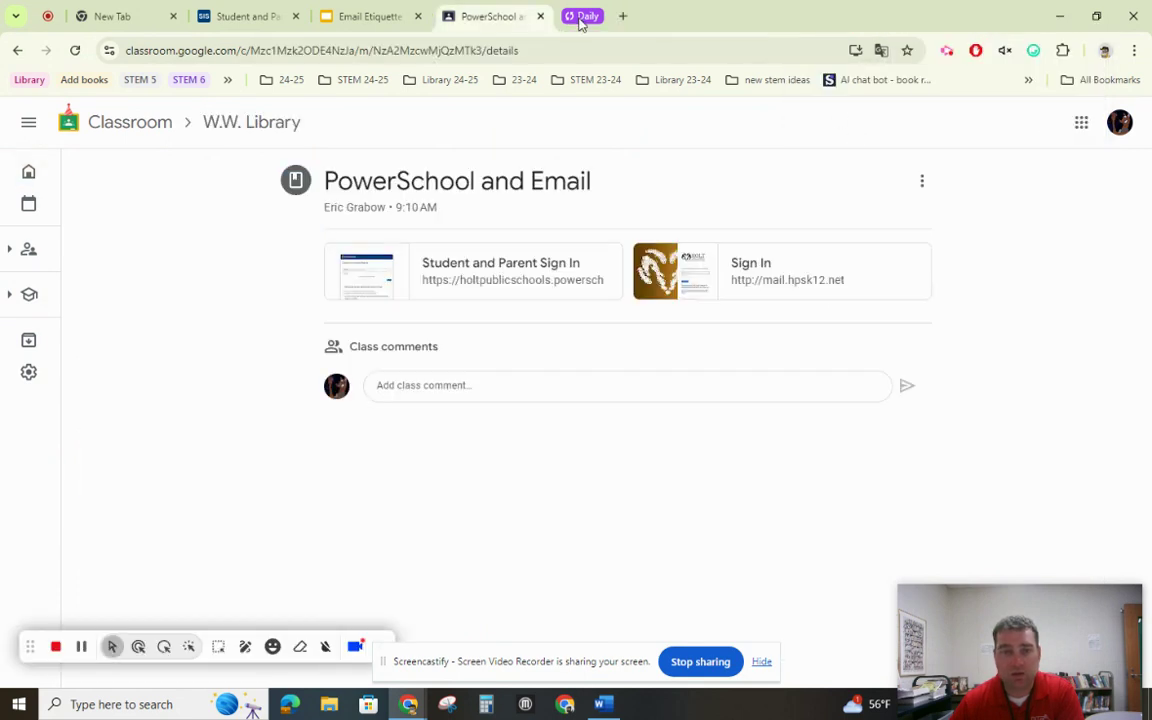
# - Hide the Daily group, then reopen it from the saved tab groups in the bookmarks overflow
pyautogui.rightClick(580, 18)
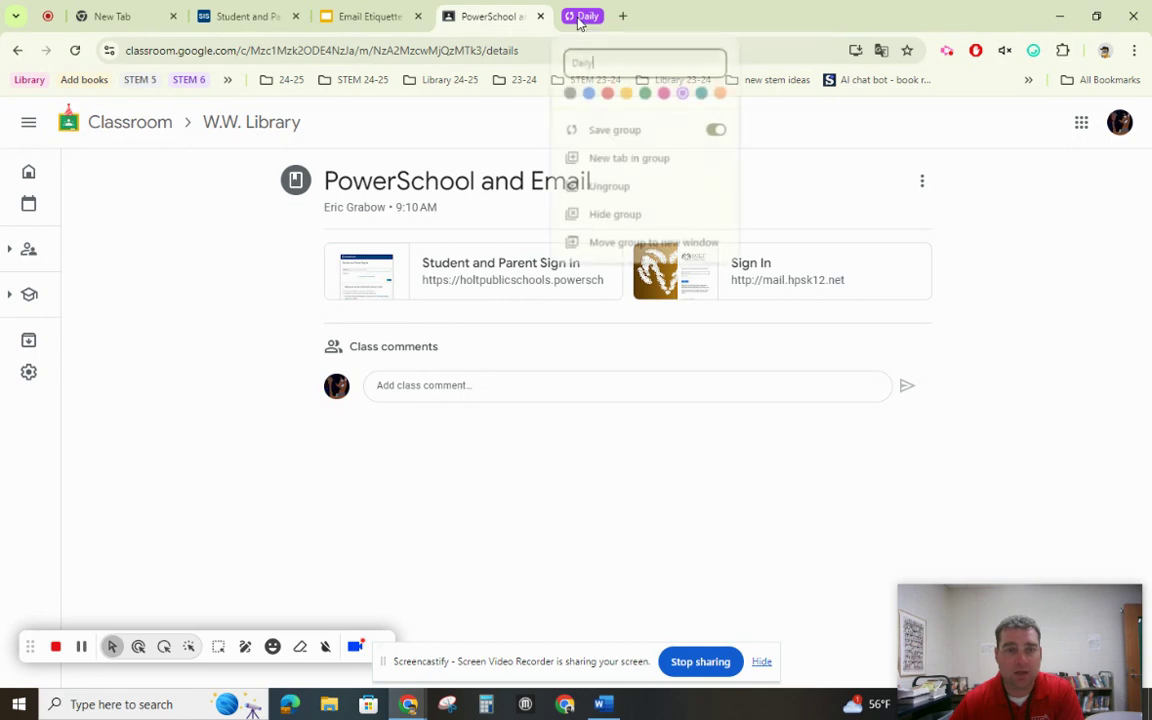
pyautogui.click(590, 213)
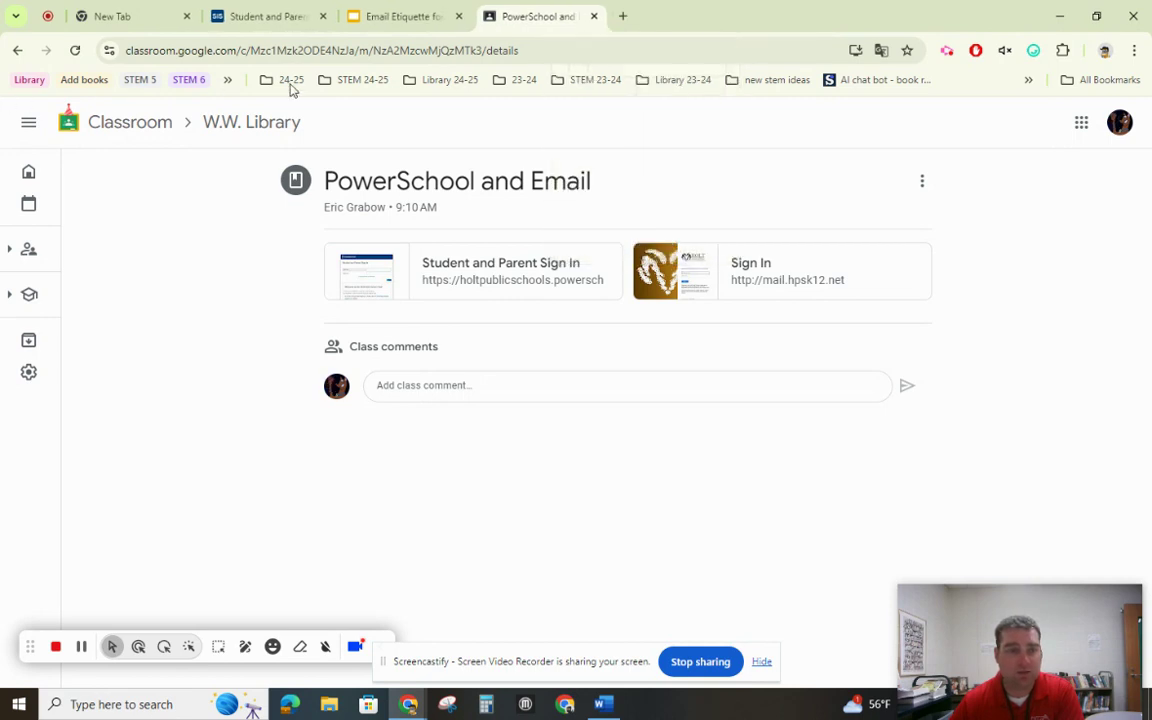
pyautogui.click(227, 80)
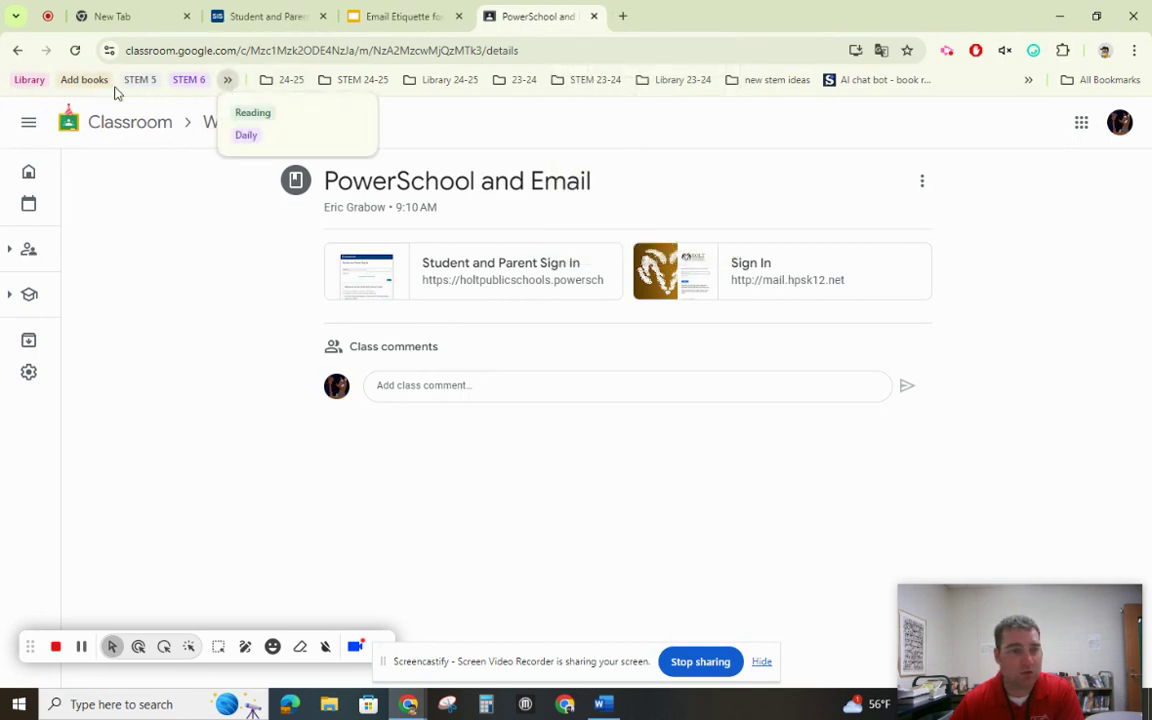
pyautogui.click(246, 136)
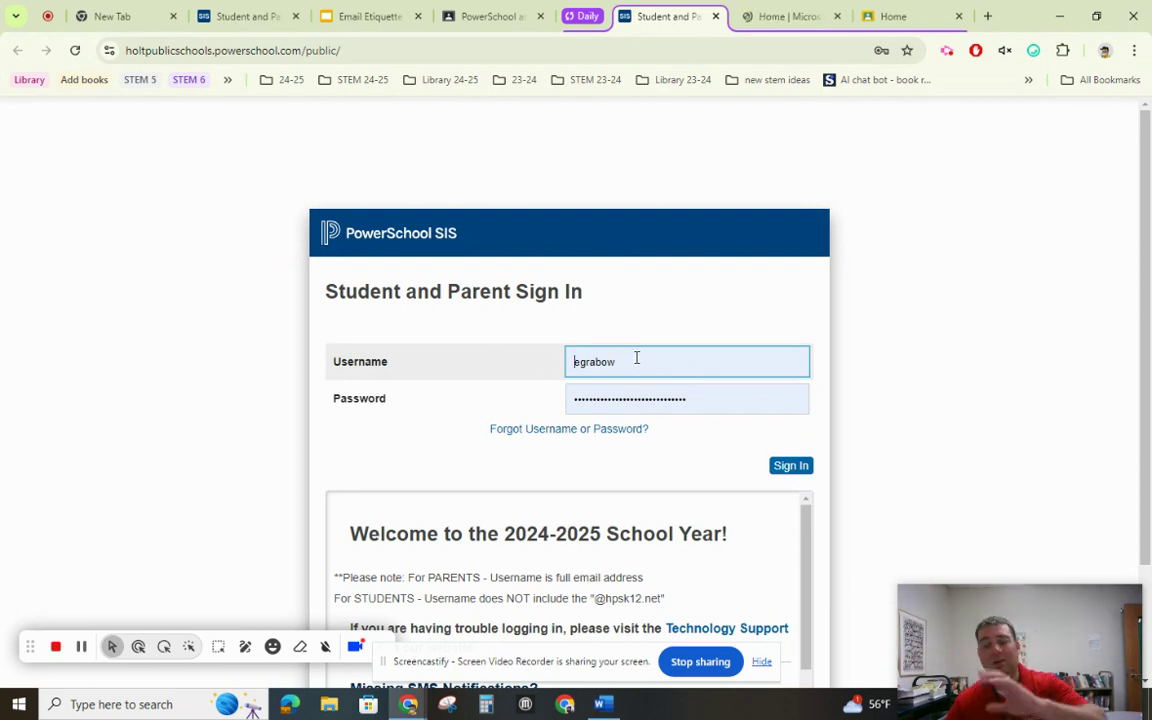
# - Hide the reopened Daily tab group from the tab strip again
pyautogui.click(585, 17)
pyautogui.click(590, 17)
pyautogui.rightClick(590, 17)
pyautogui.click(644, 218)
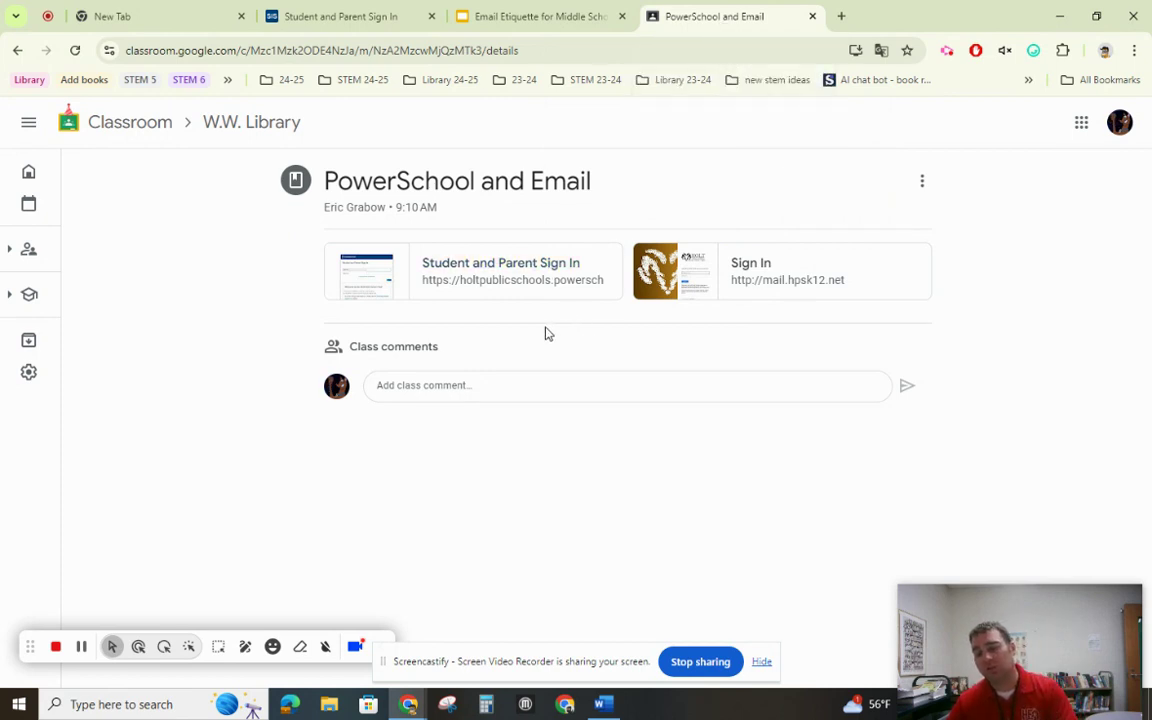
# - Open the 'Student and Parent Sign In' link from the W.W. Library class's PowerSchool and Email material
pyautogui.click(121, 123)
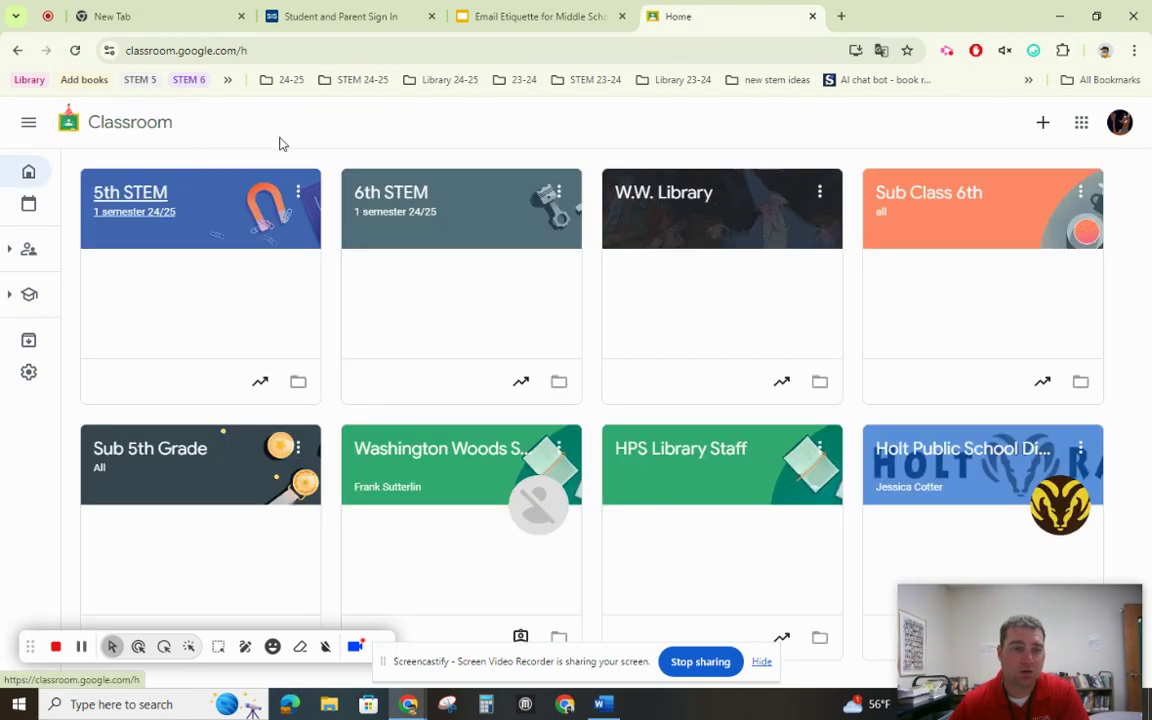
pyautogui.click(689, 195)
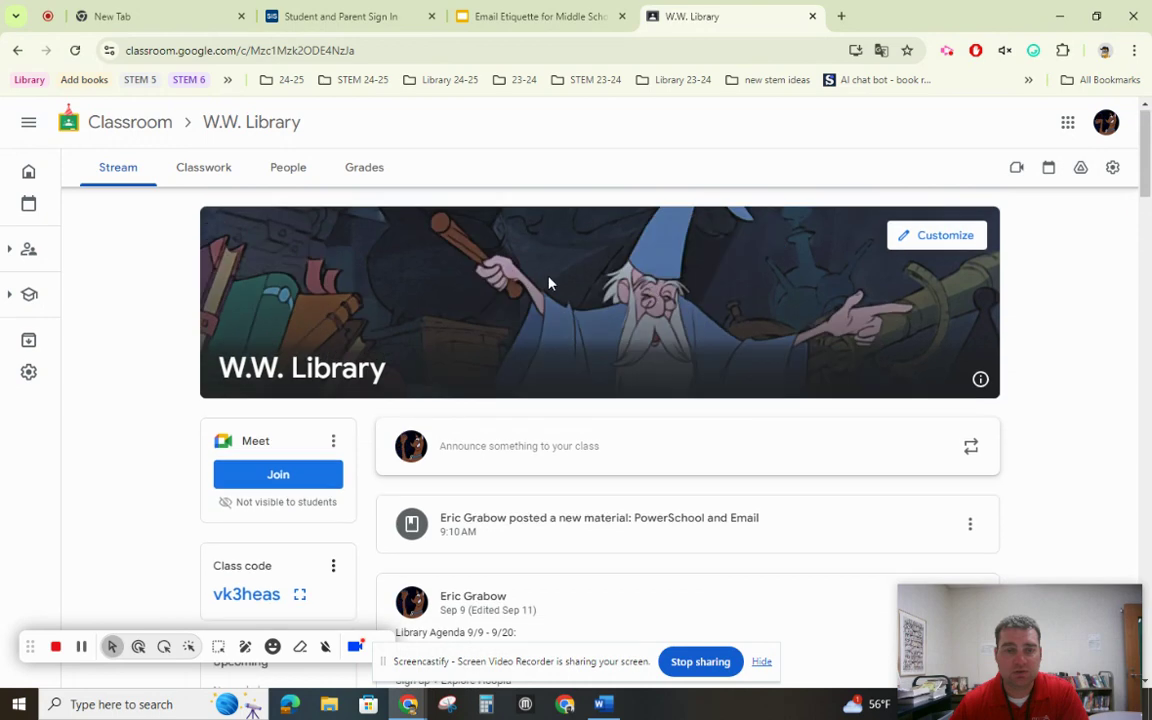
pyautogui.click(210, 170)
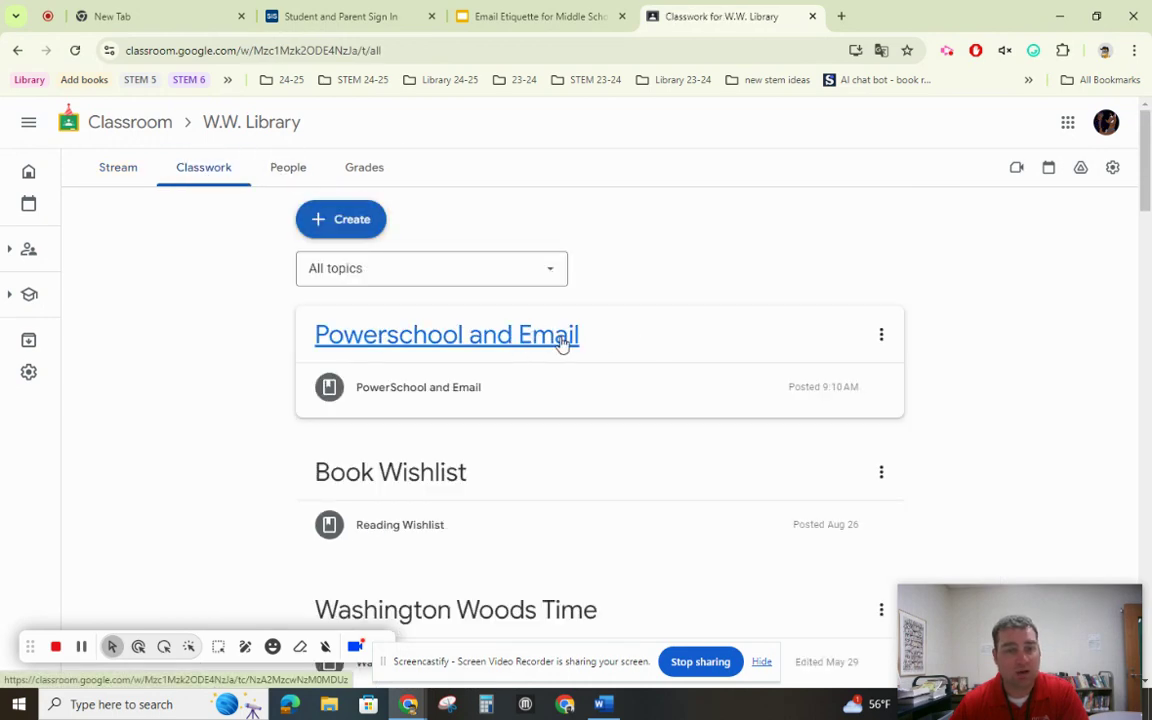
pyautogui.click(452, 392)
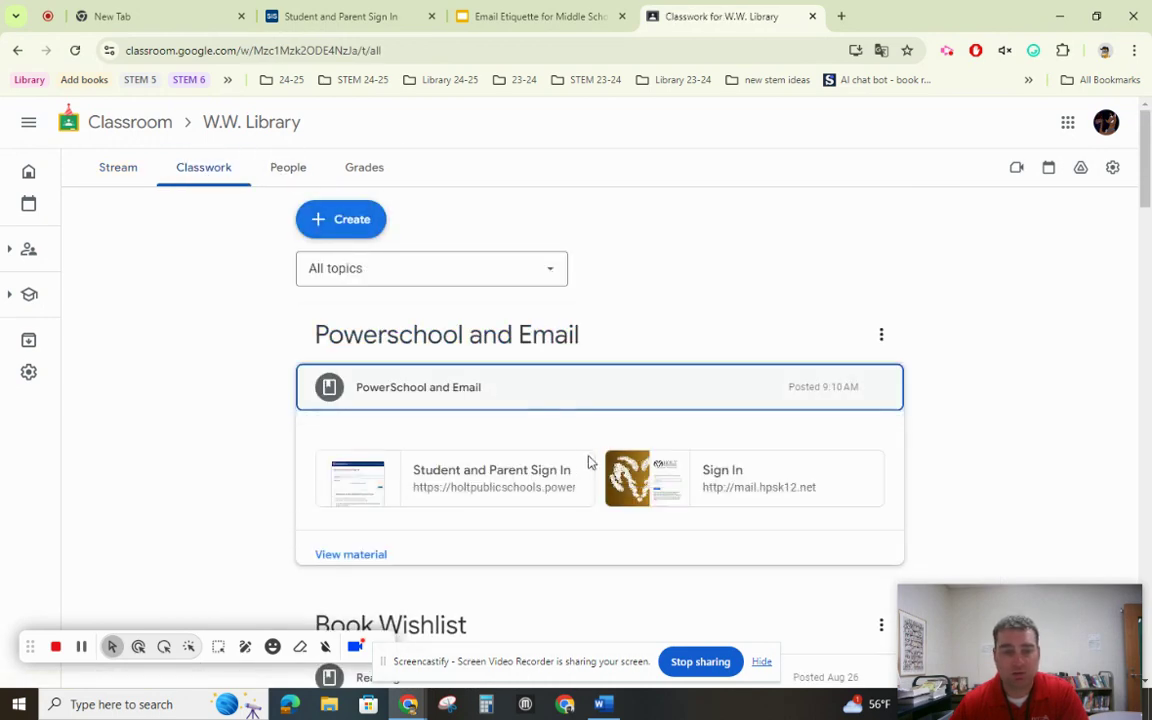
pyautogui.click(489, 476)
pyautogui.click(586, 360)
pyautogui.moveTo(586, 360); pyautogui.dragTo(424, 360)
# - Replace the autofilled username with the student's username, enter the password, and sign in
pyautogui.press('BackSpace')
pyautogui.write('ic')
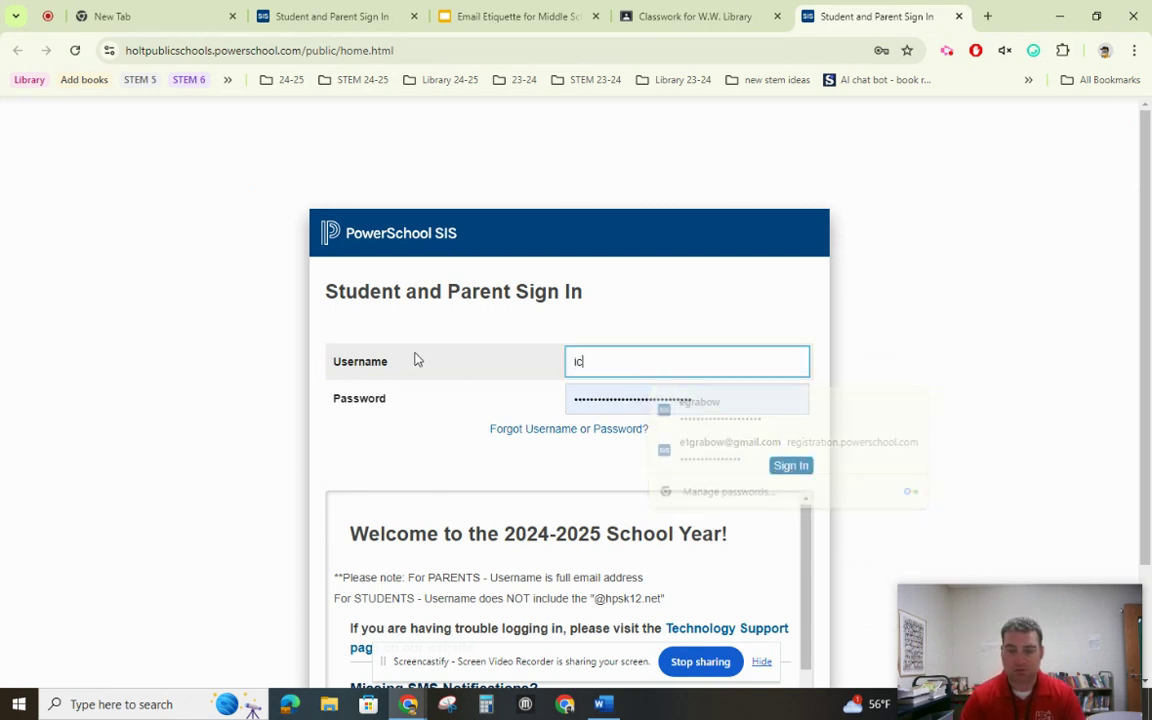
pyautogui.write('600')
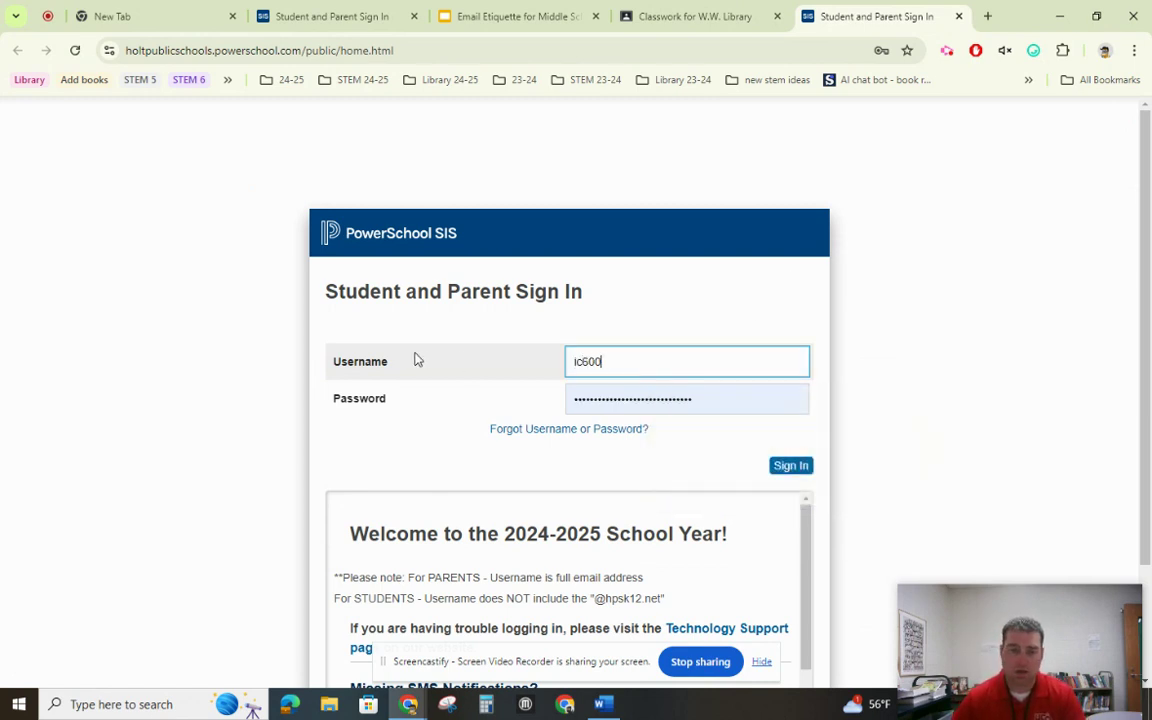
pyautogui.write('0')
pyautogui.press('Tab')
pyautogui.write('••')
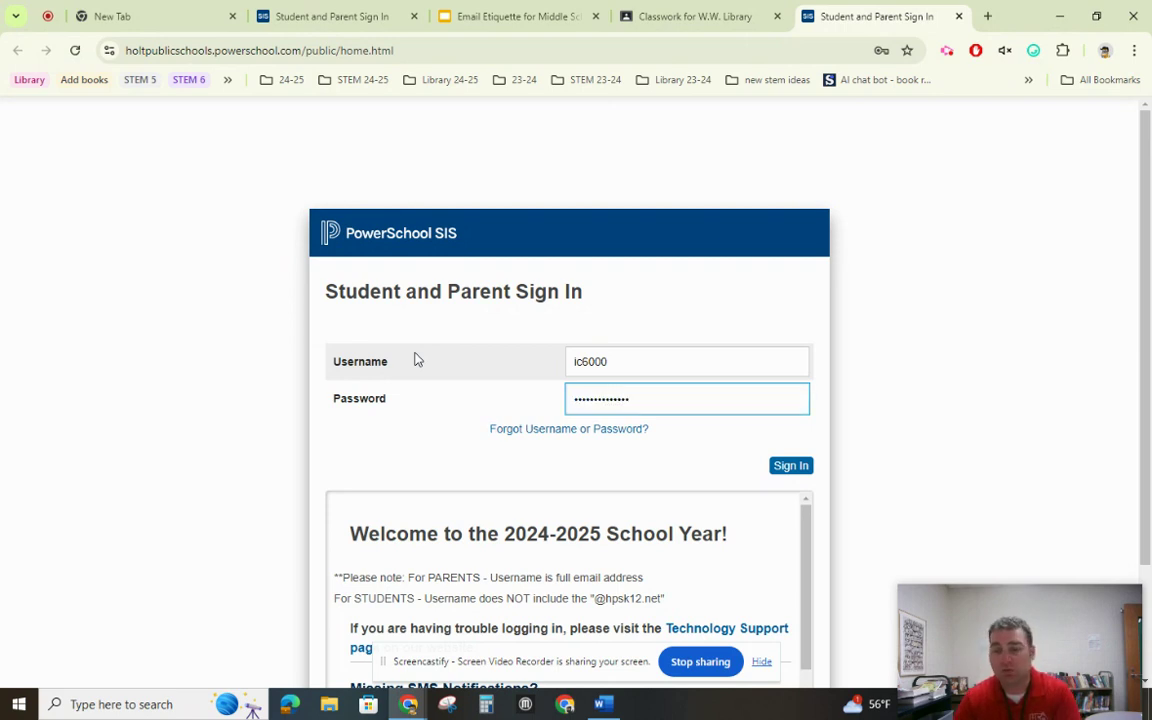
pyautogui.click(789, 472)
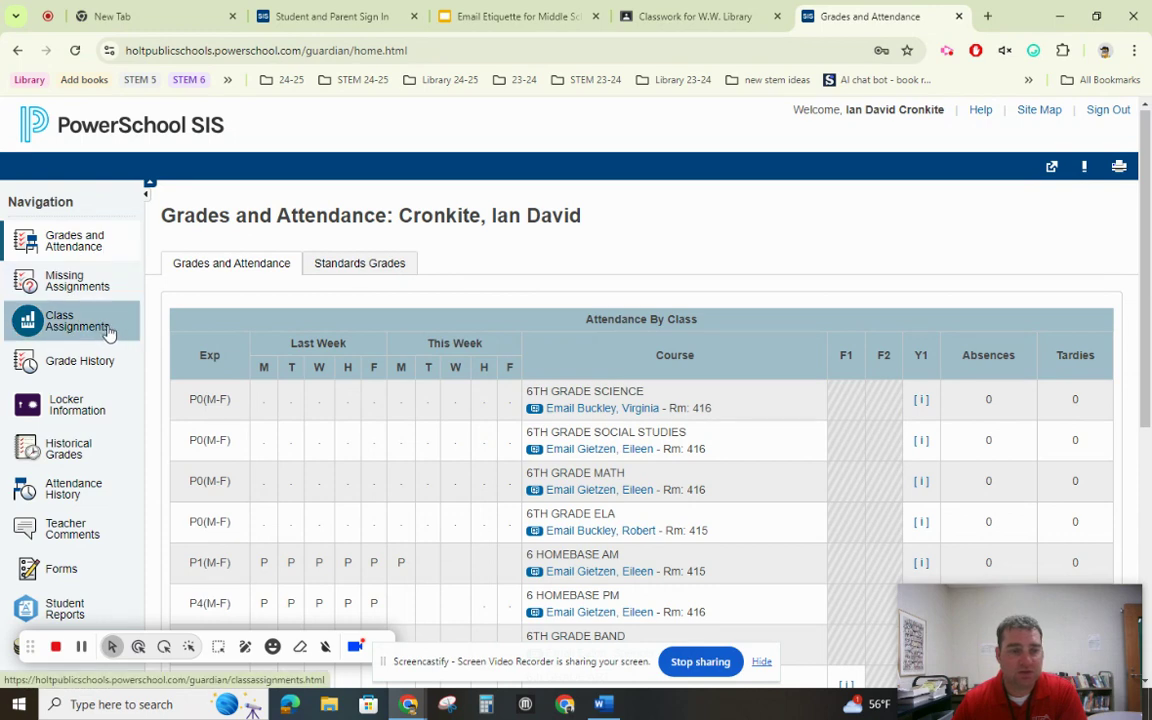
# - Look over the Grades and Attendance page, then open the Class Assignments summary
pyautogui.scroll(-2, 90, 320)
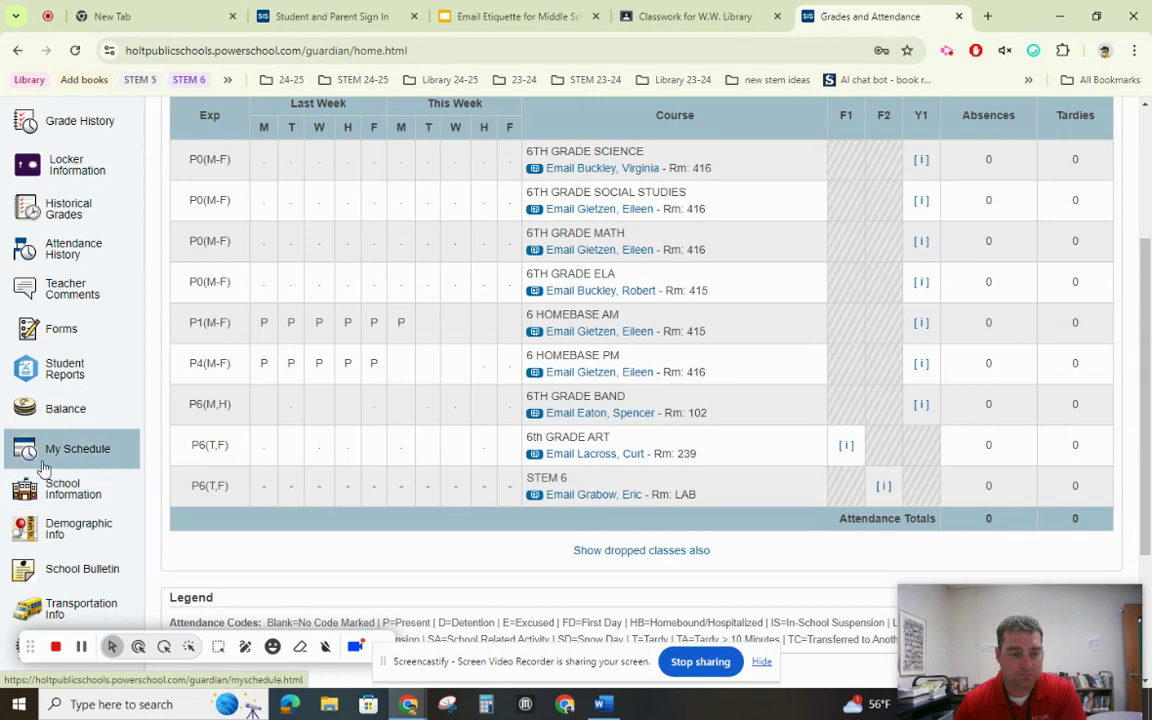
pyautogui.scroll(3, 44, 465)
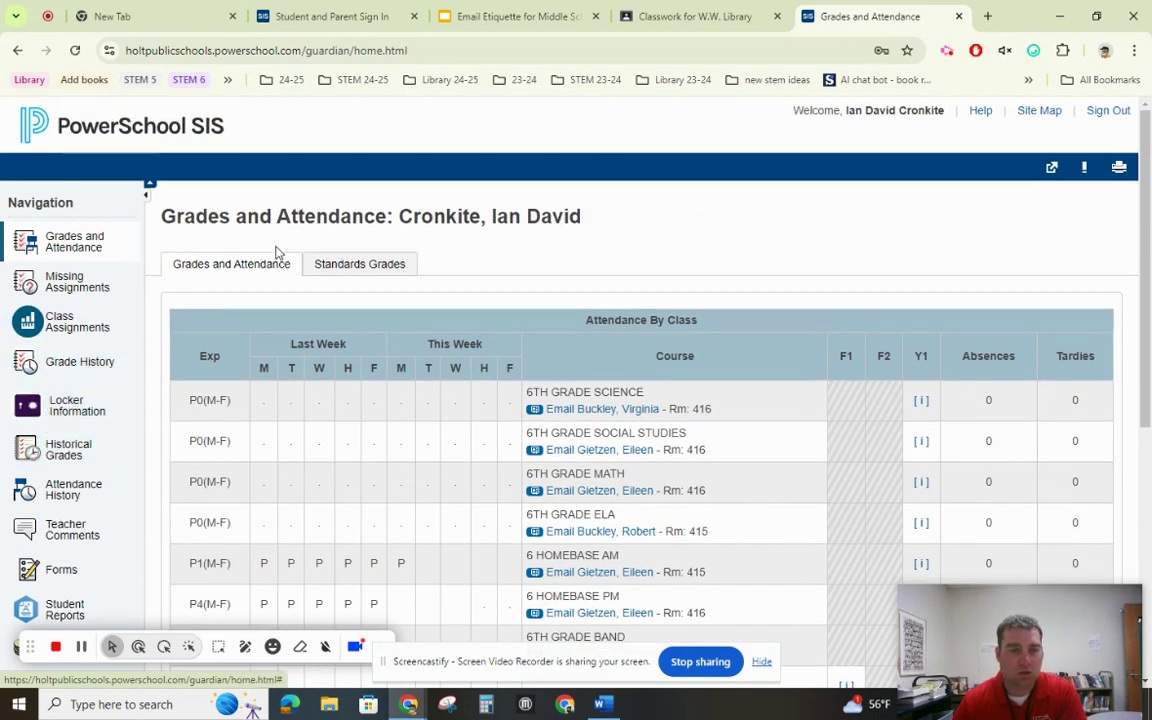
pyautogui.click(92, 335)
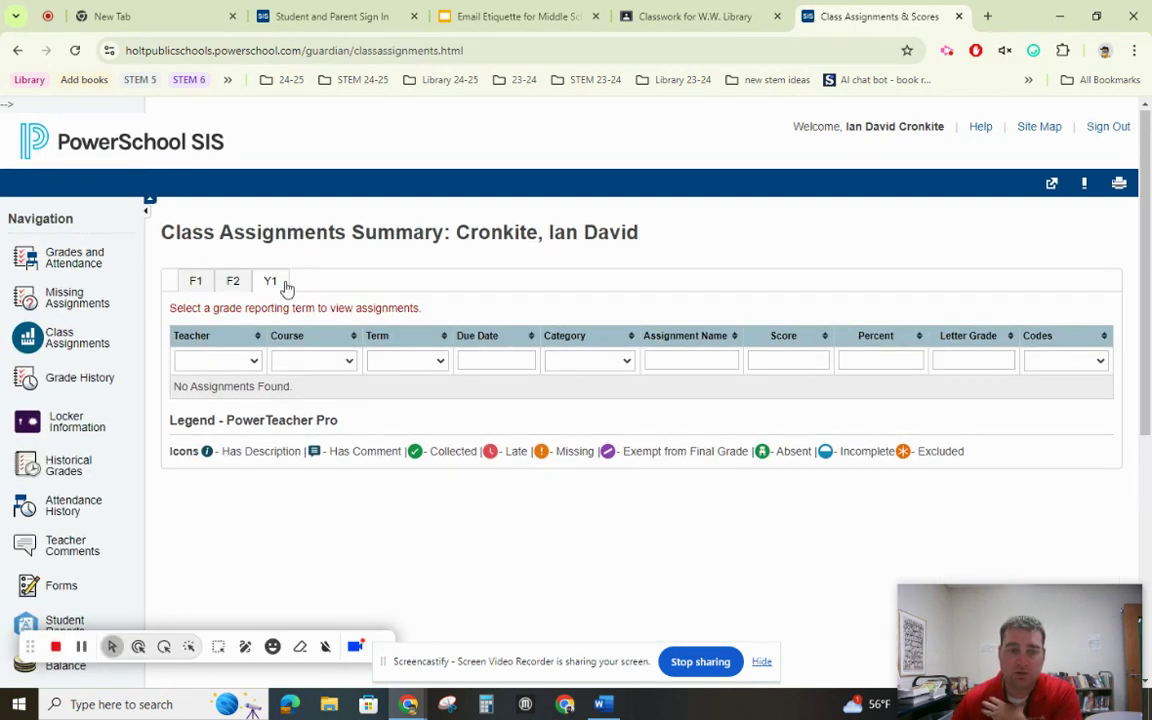
# - Show the full Y1 term assignments with their scores, then return to Grades and Attendance
pyautogui.click(274, 284)
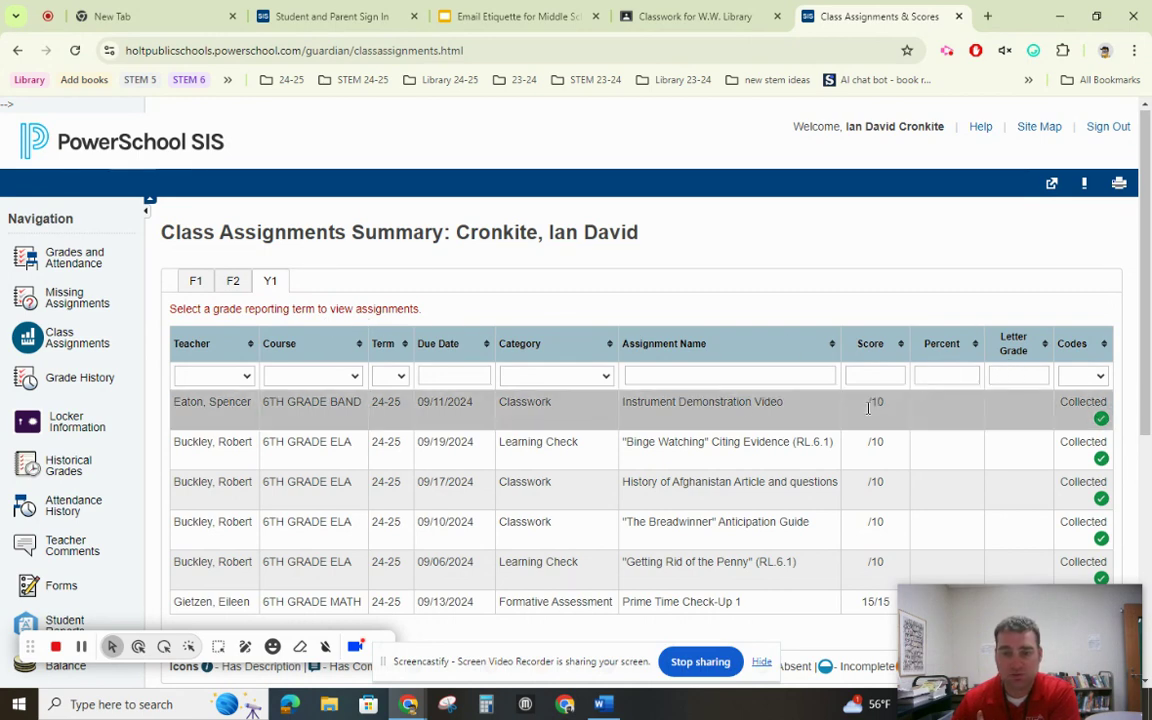
pyautogui.scroll(-3, 787, 522)
pyautogui.scroll(2, 579, 352)
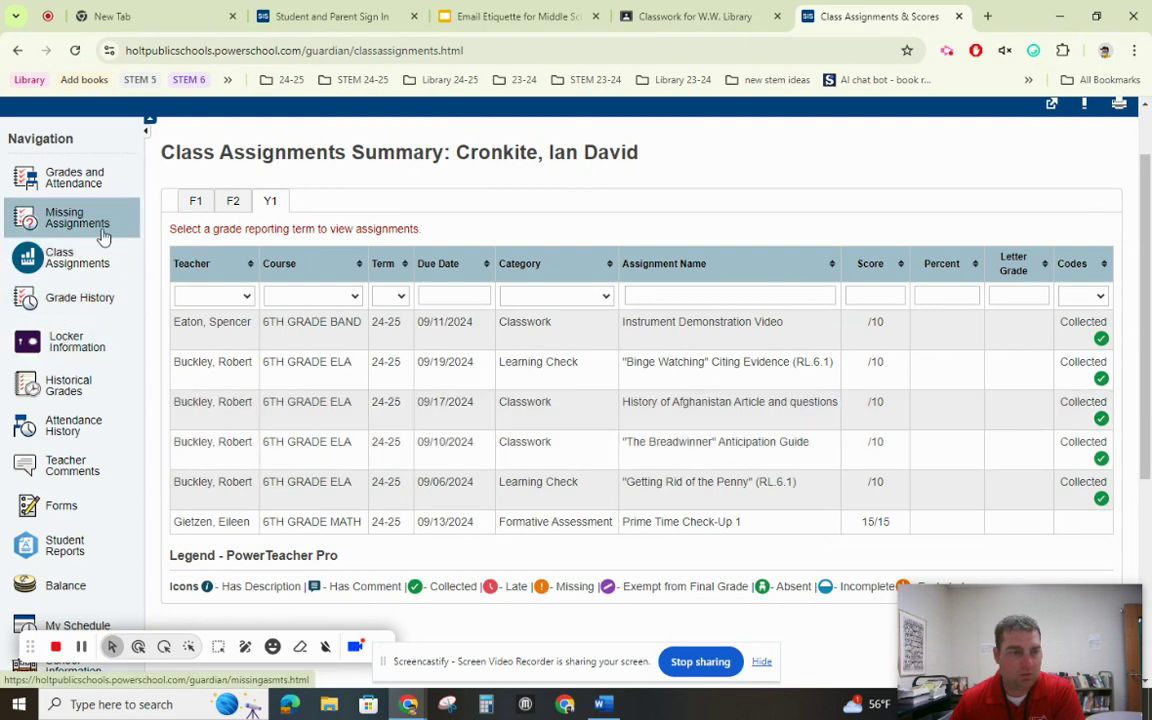
pyautogui.click(95, 185)
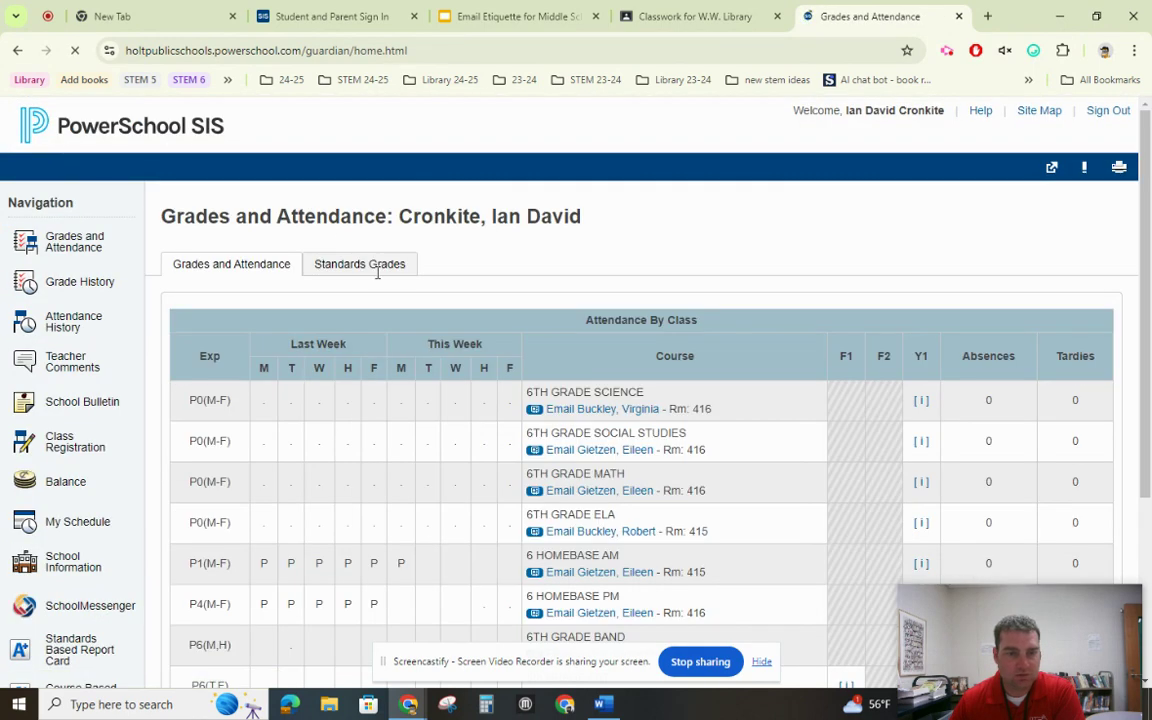
pyautogui.click(373, 266)
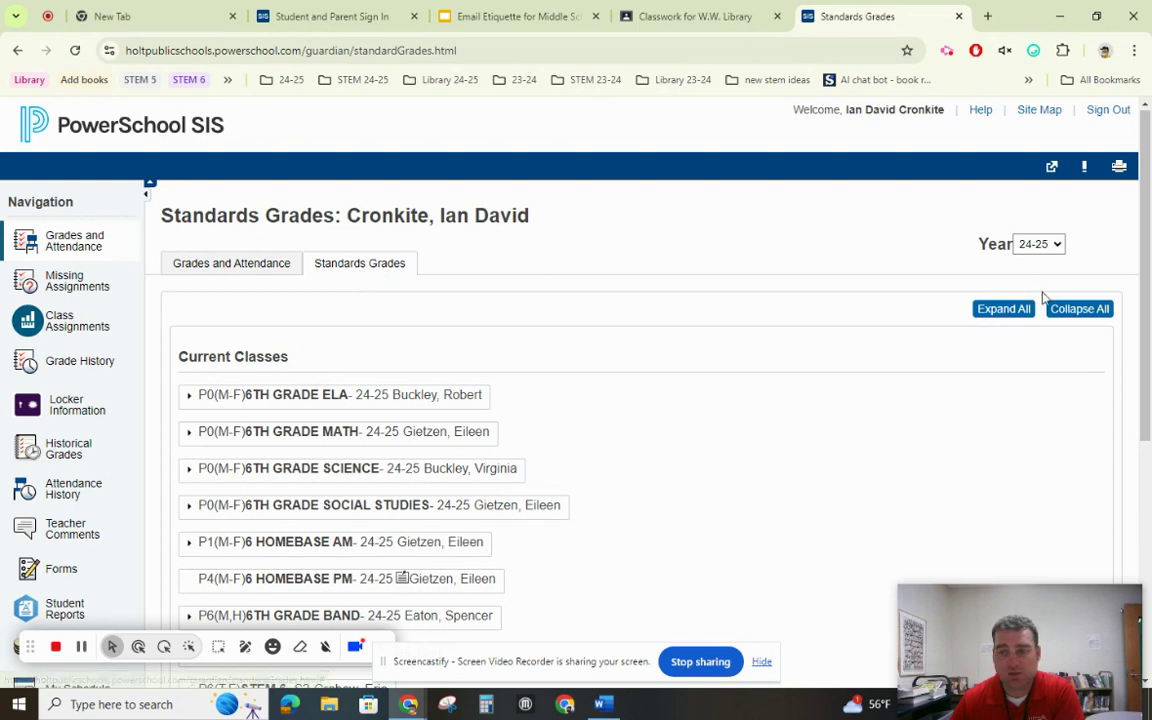
pyautogui.click(1008, 312)
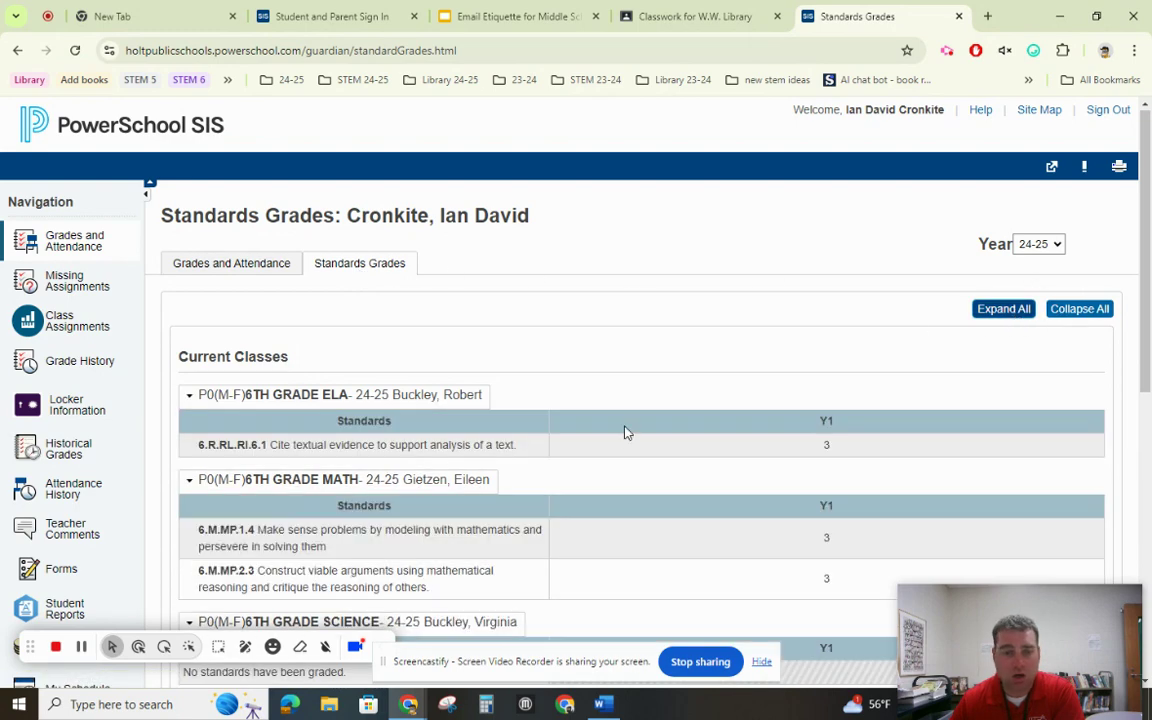
pyautogui.scroll(-2, 773, 443)
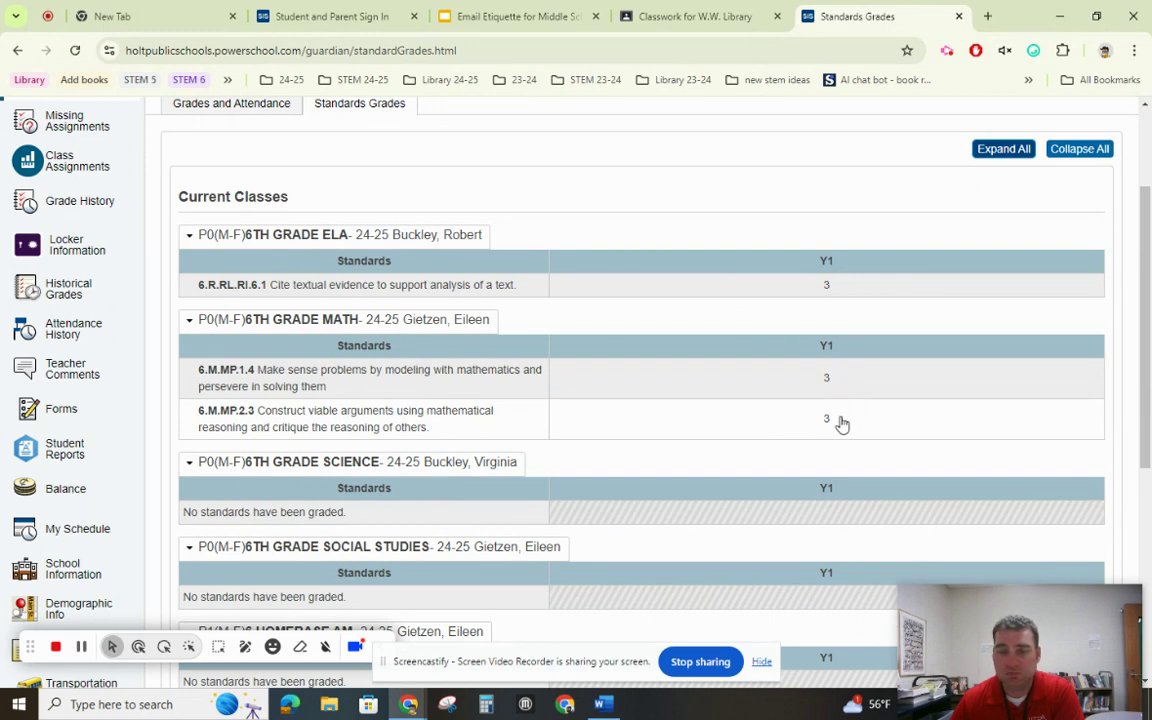
pyautogui.scroll(-4, 825, 422)
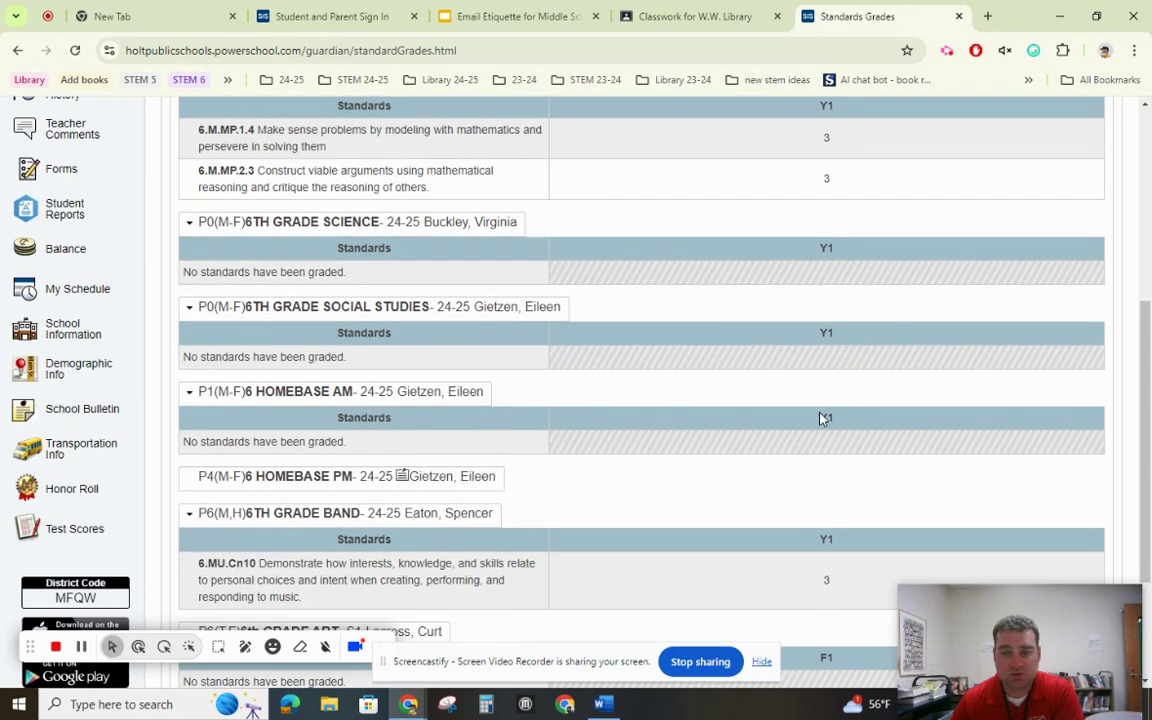
pyautogui.scroll(5, 686, 365)
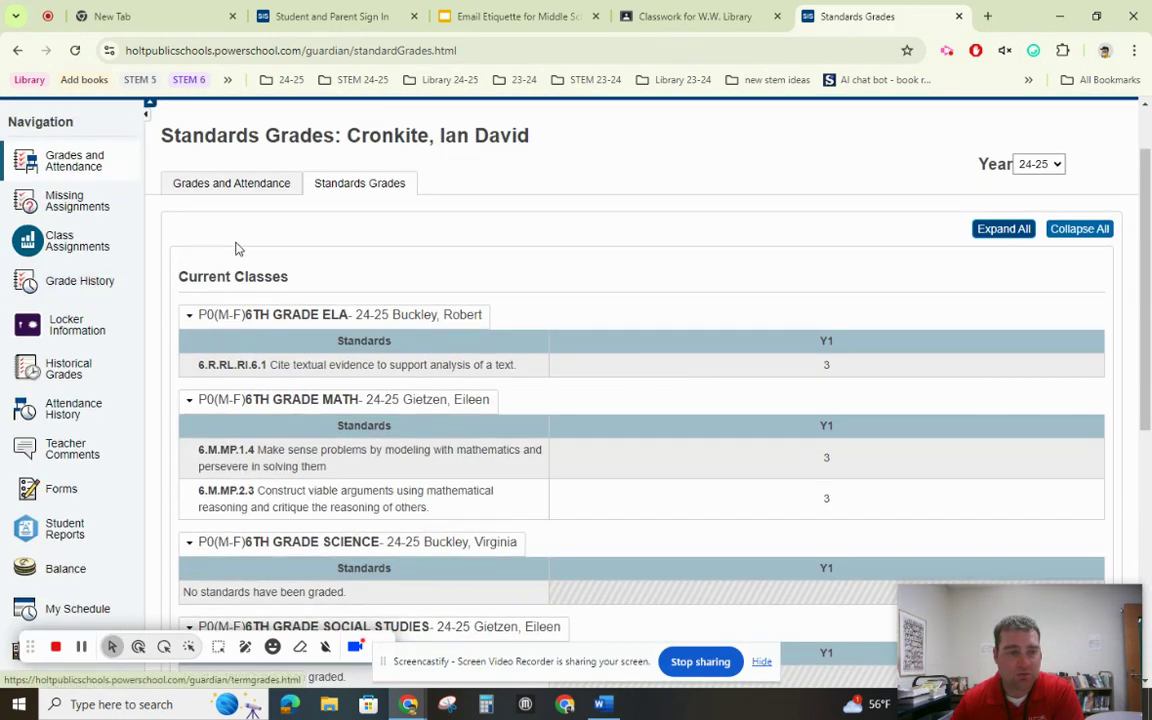
pyautogui.click(1062, 229)
pyautogui.click(251, 187)
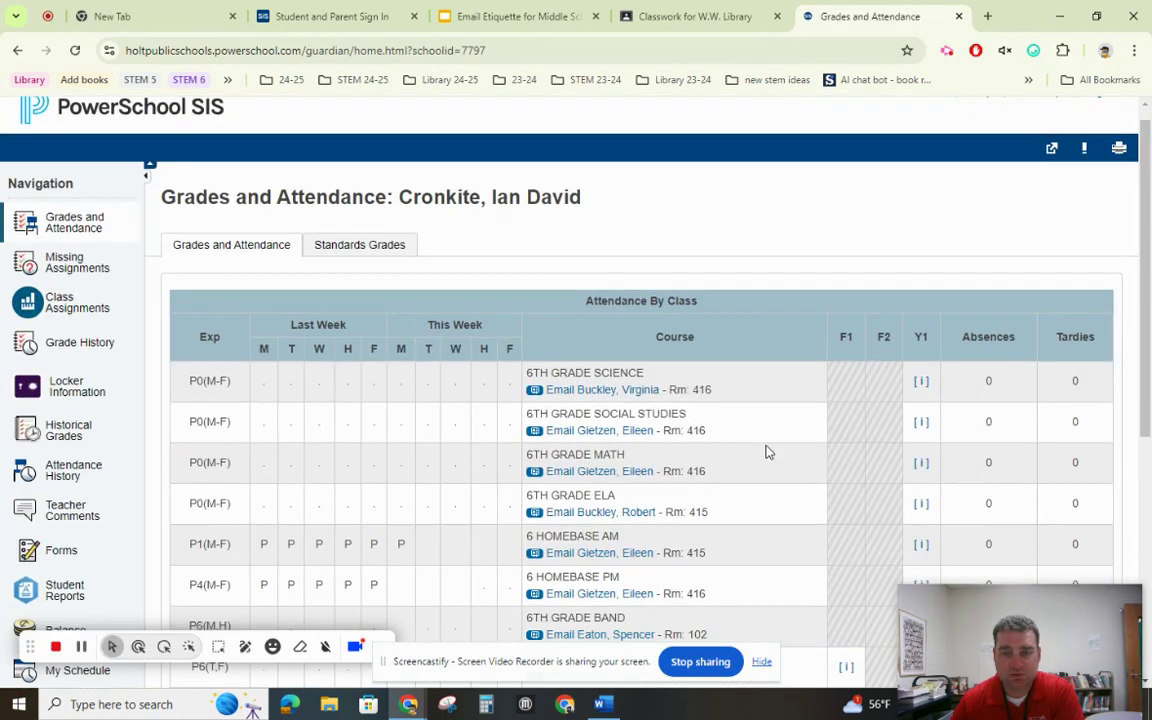
# - Check the student's Balance page, which shows a $0.30 meal balance
pyautogui.scroll(-3, 766, 455)
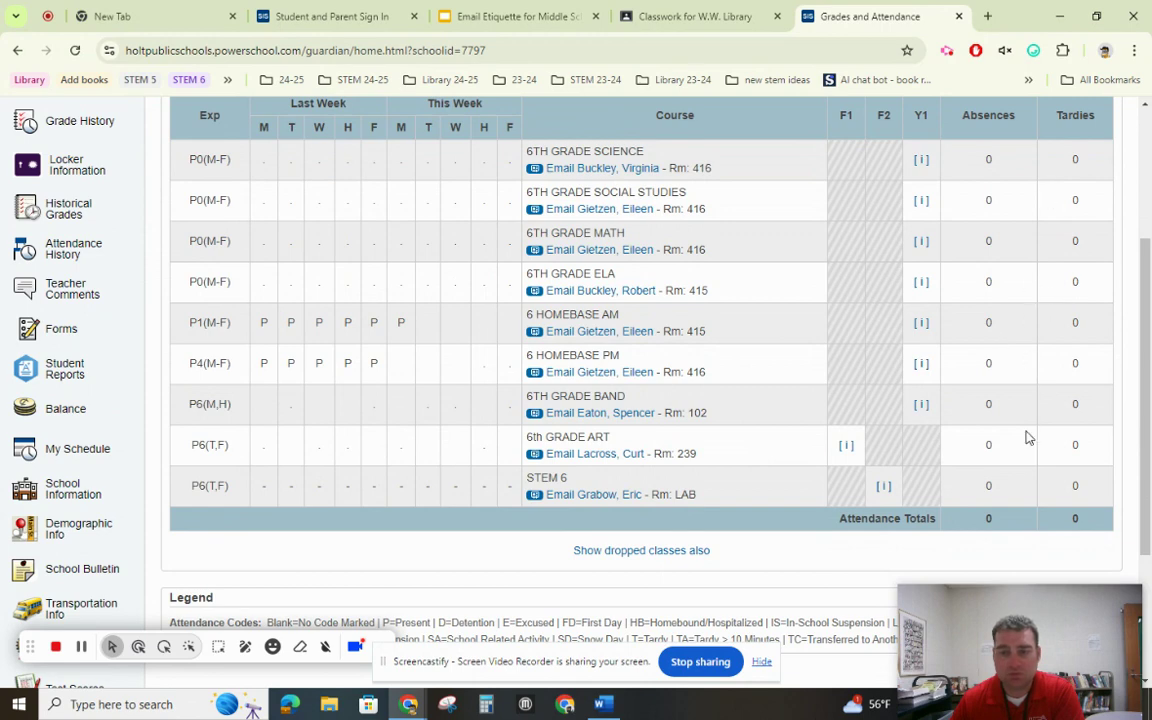
pyautogui.scroll(3, 1034, 500)
pyautogui.scroll(-3, 1039, 355)
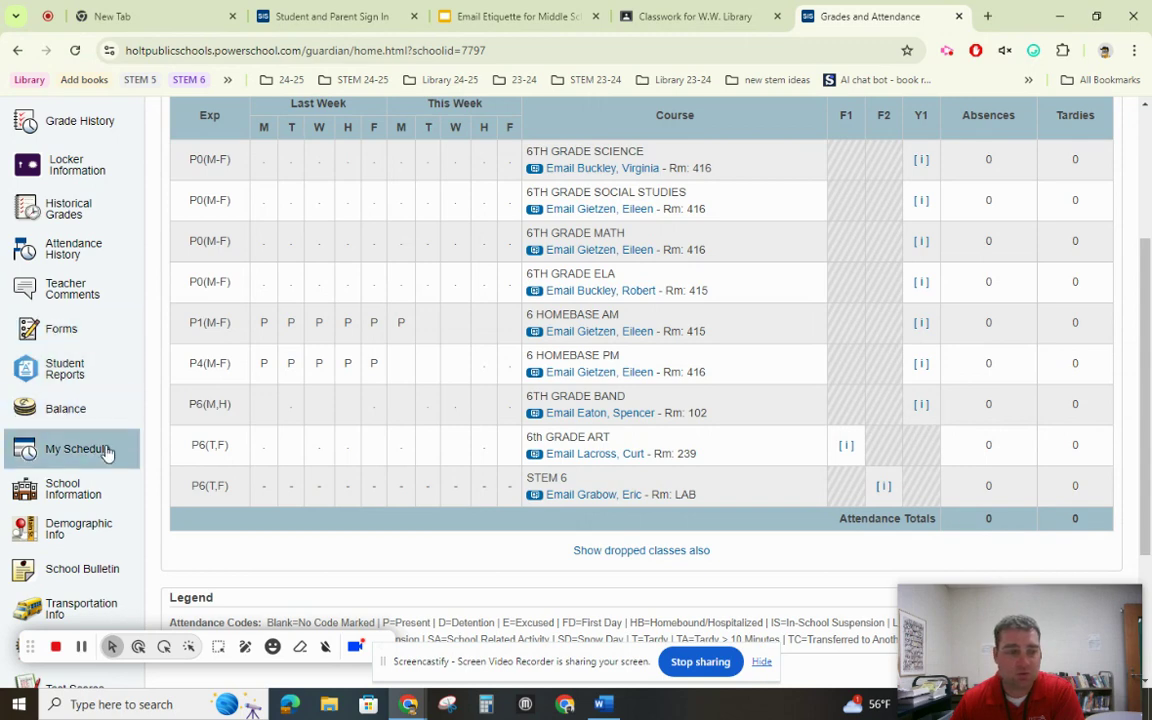
pyautogui.click(70, 410)
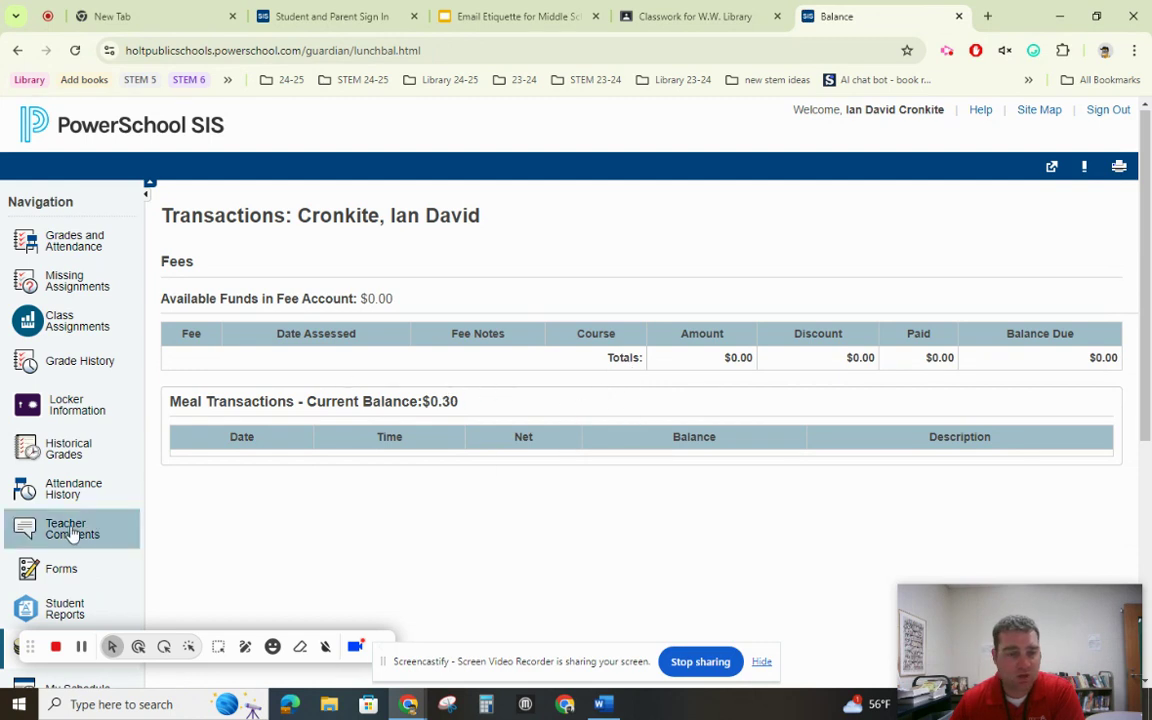
# - Open My Schedule to list the nine 24-25 current year classes
pyautogui.scroll(-3, 88, 475)
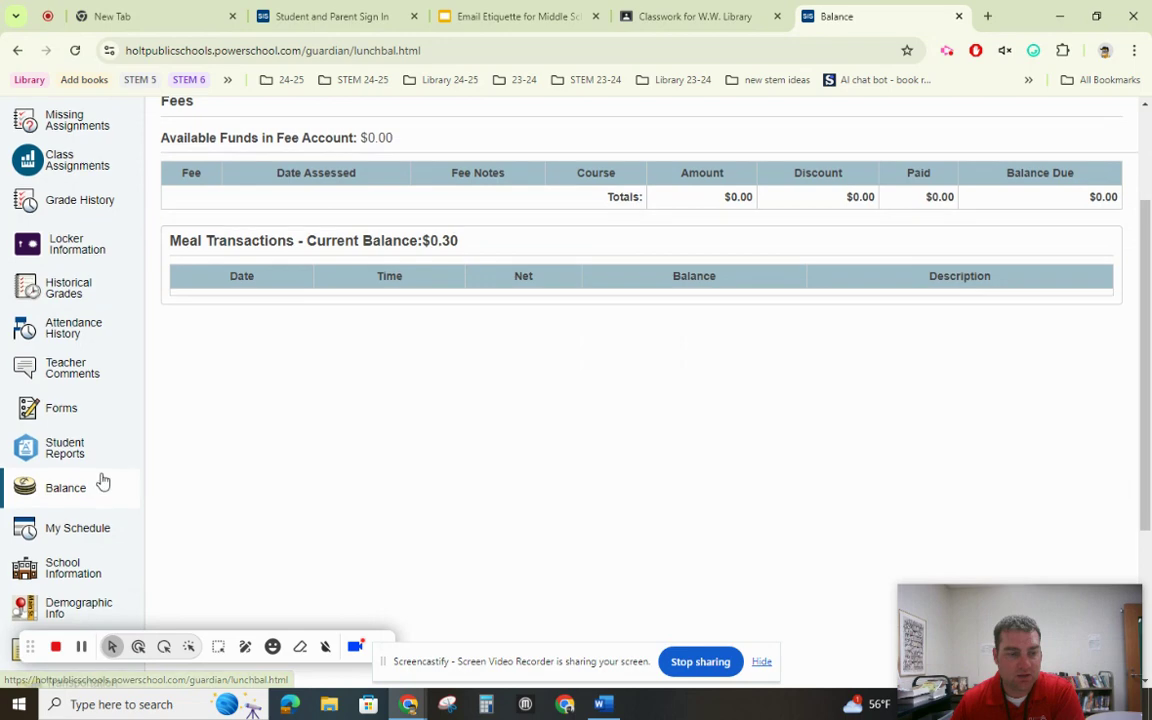
pyautogui.scroll(-1, 100, 481)
pyautogui.click(115, 452)
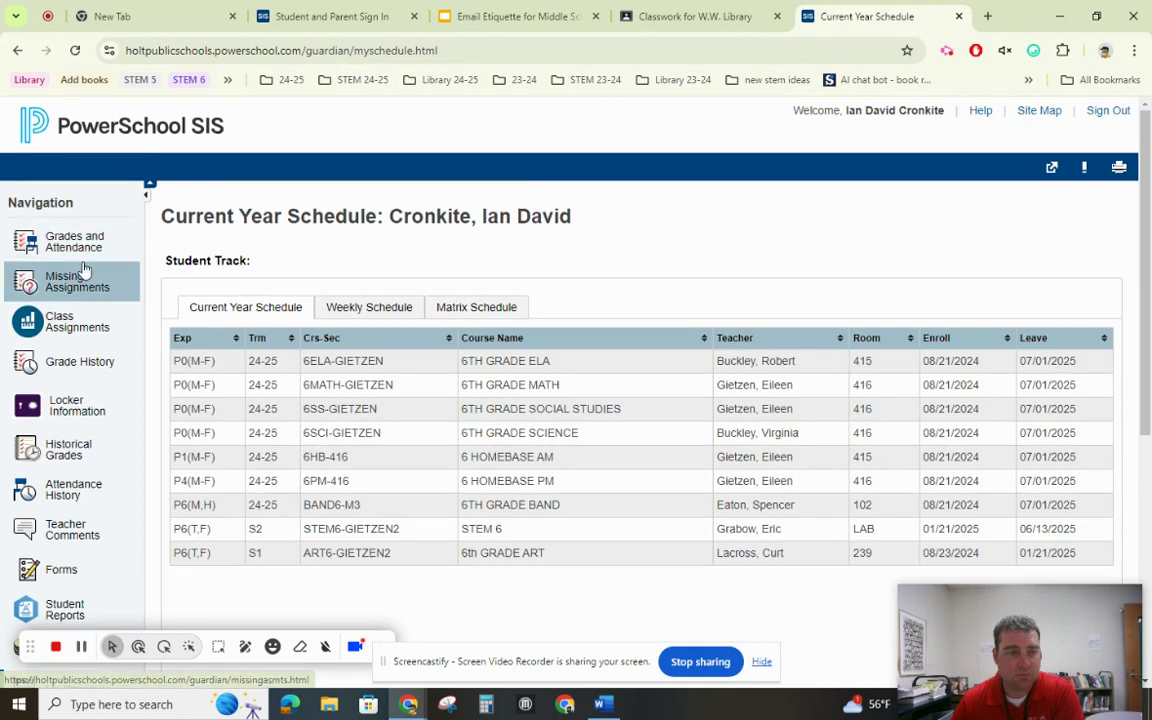
# - View the Matrix Schedule and Grade History, then open Standards Grades under Grades and Attendance
pyautogui.click(480, 309)
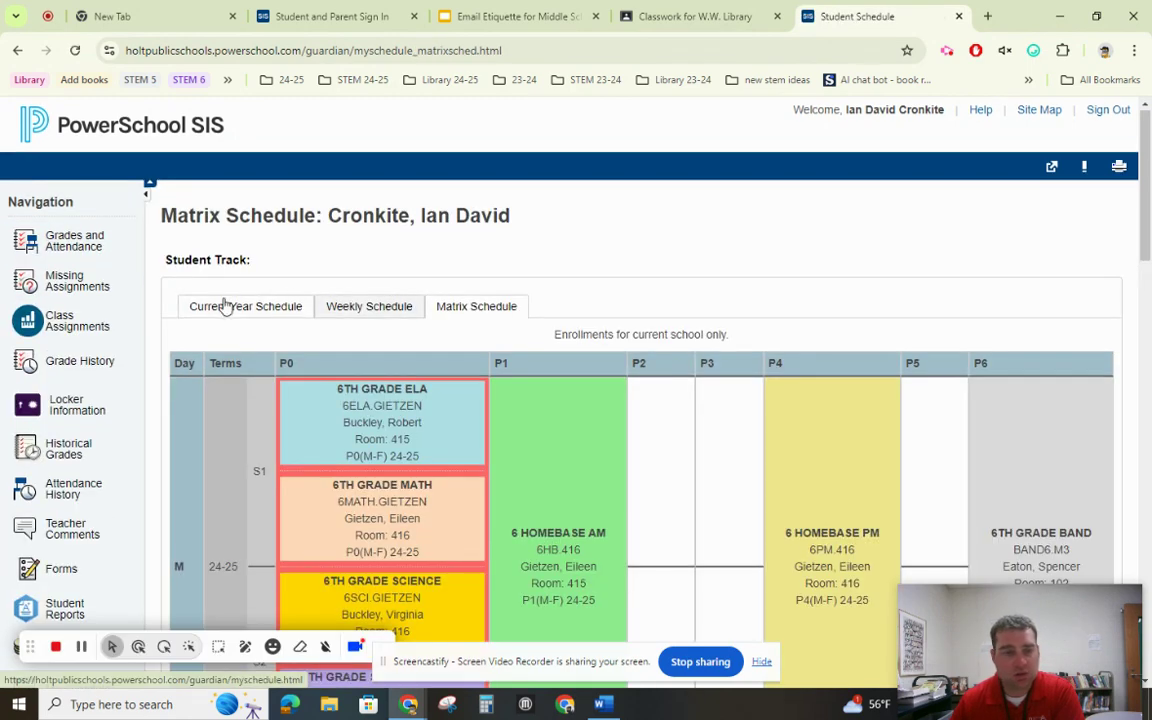
pyautogui.click(226, 307)
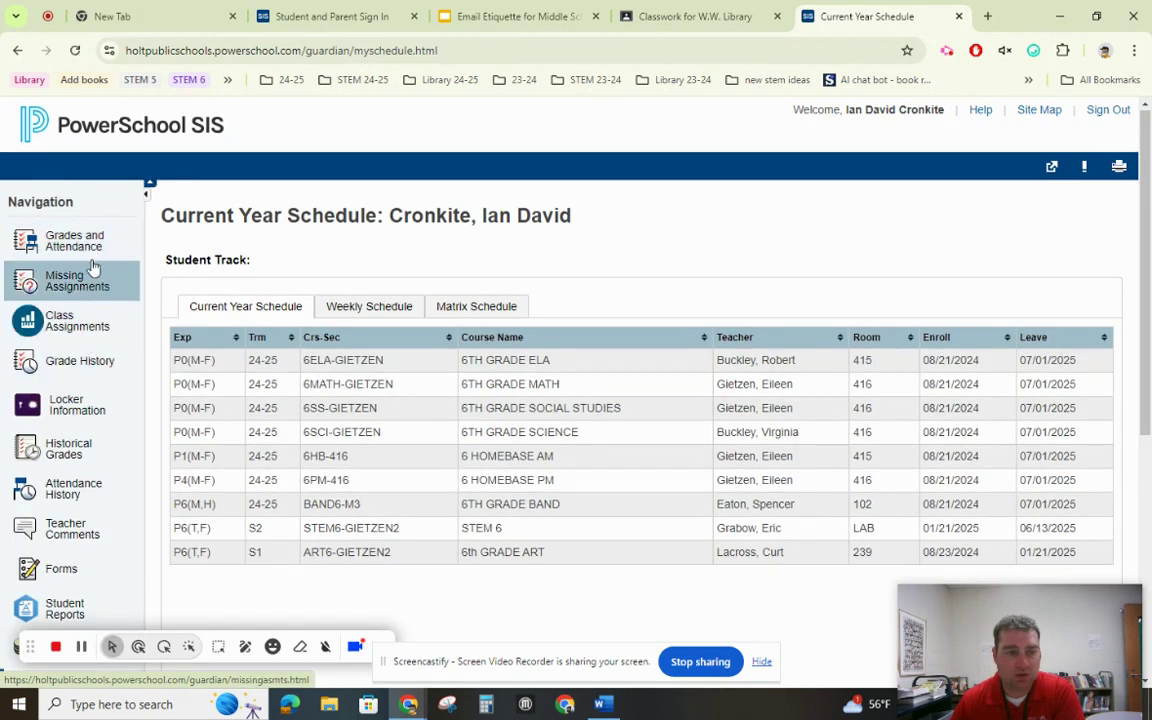
pyautogui.click(80, 362)
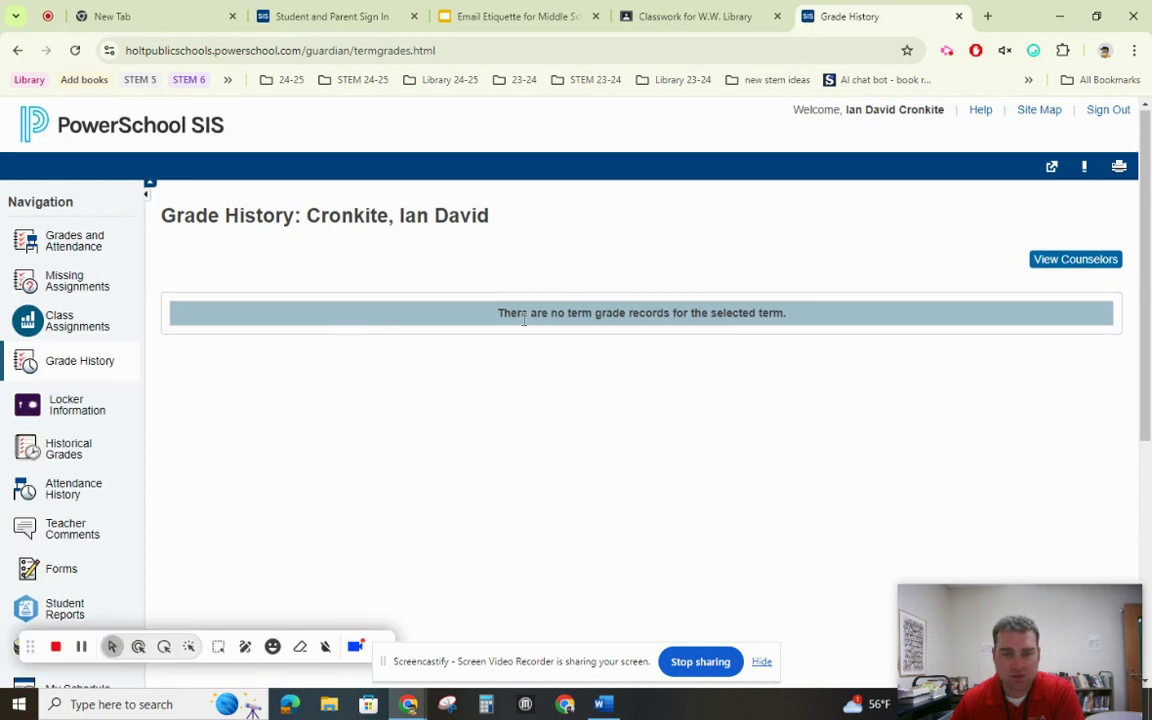
pyautogui.click(93, 244)
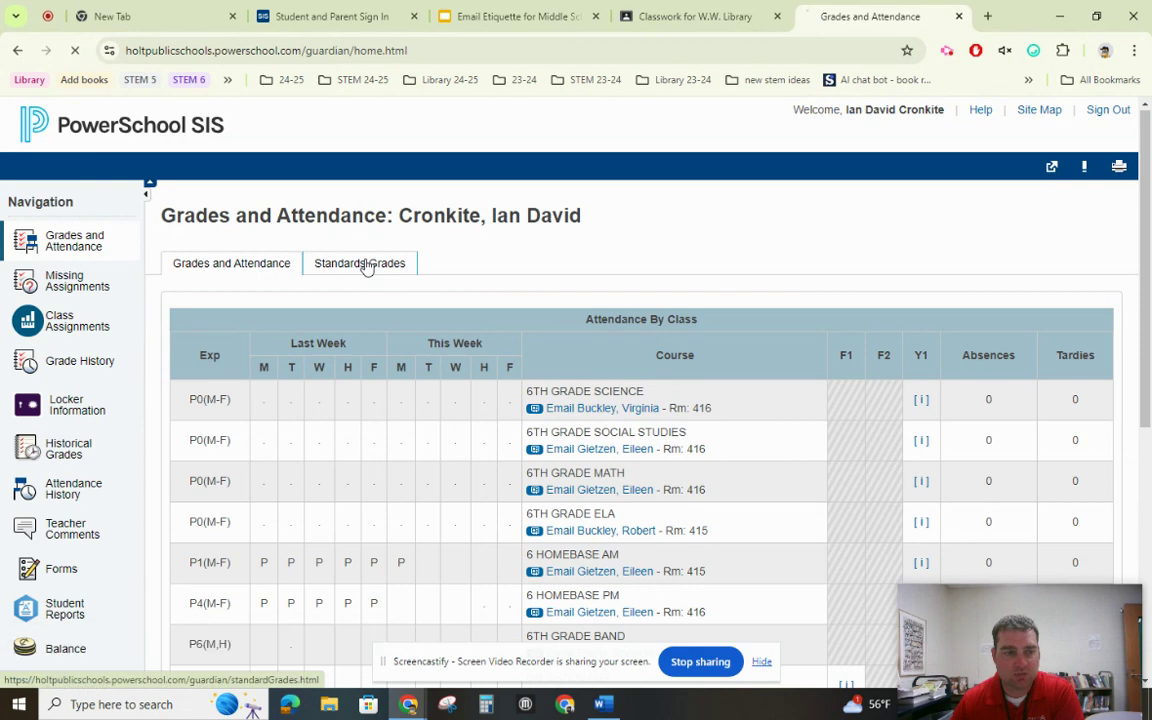
pyautogui.click(360, 264)
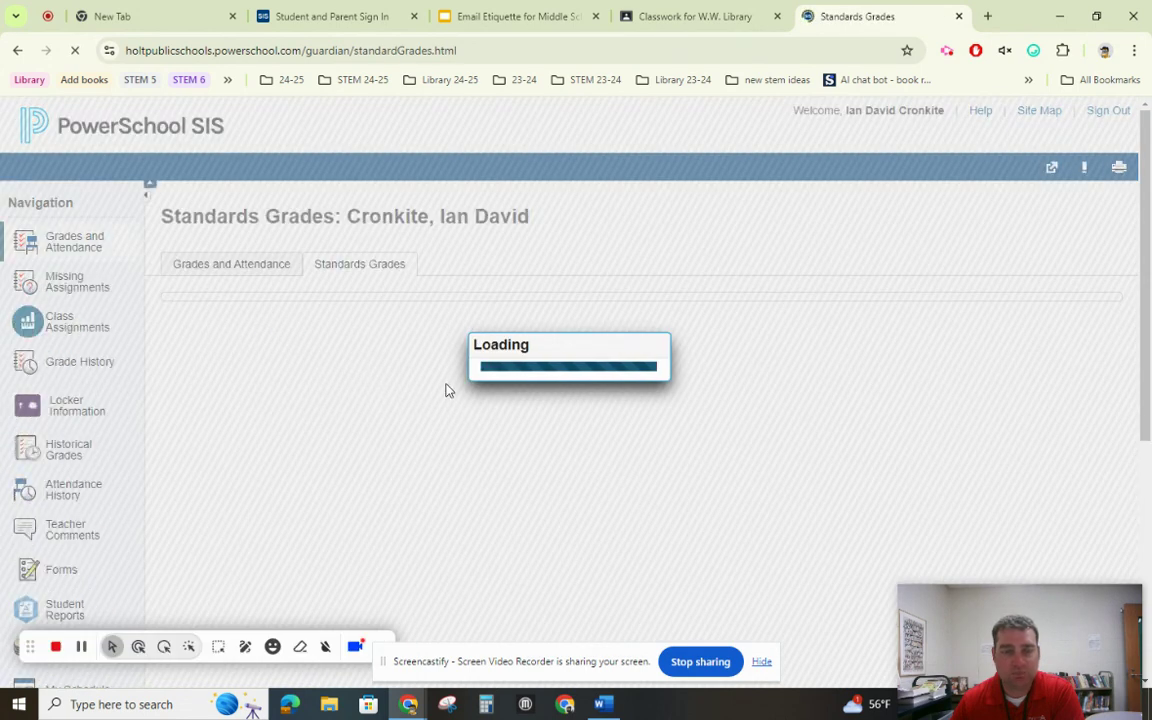